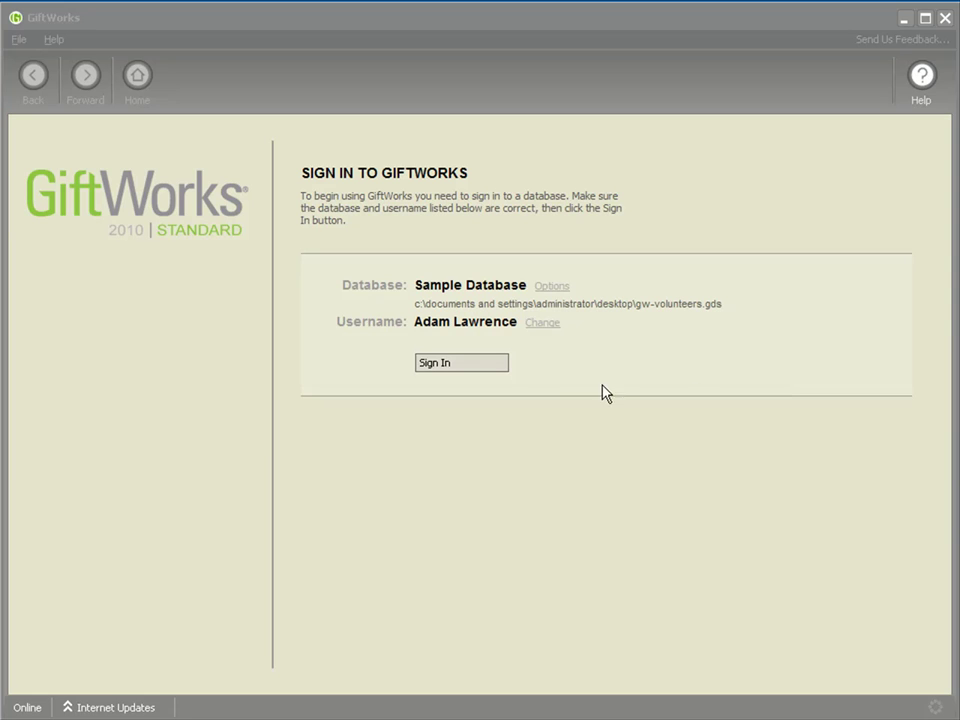
Sign in to the Sample Database and open the 2009 Winter Banquet event's details
left_click(479, 368)
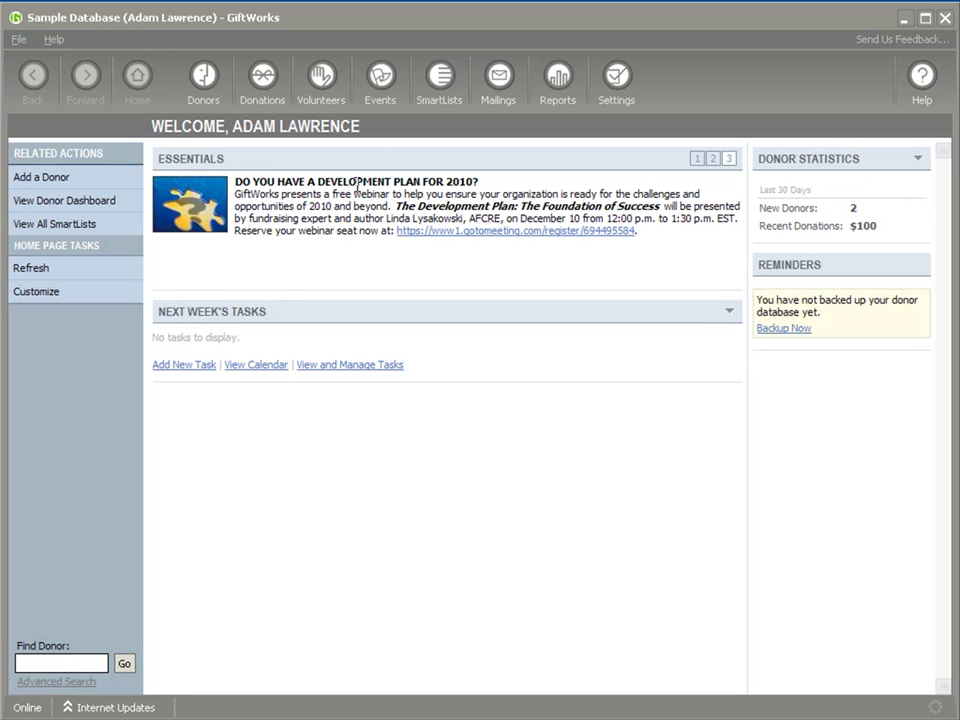
left_click(377, 101)
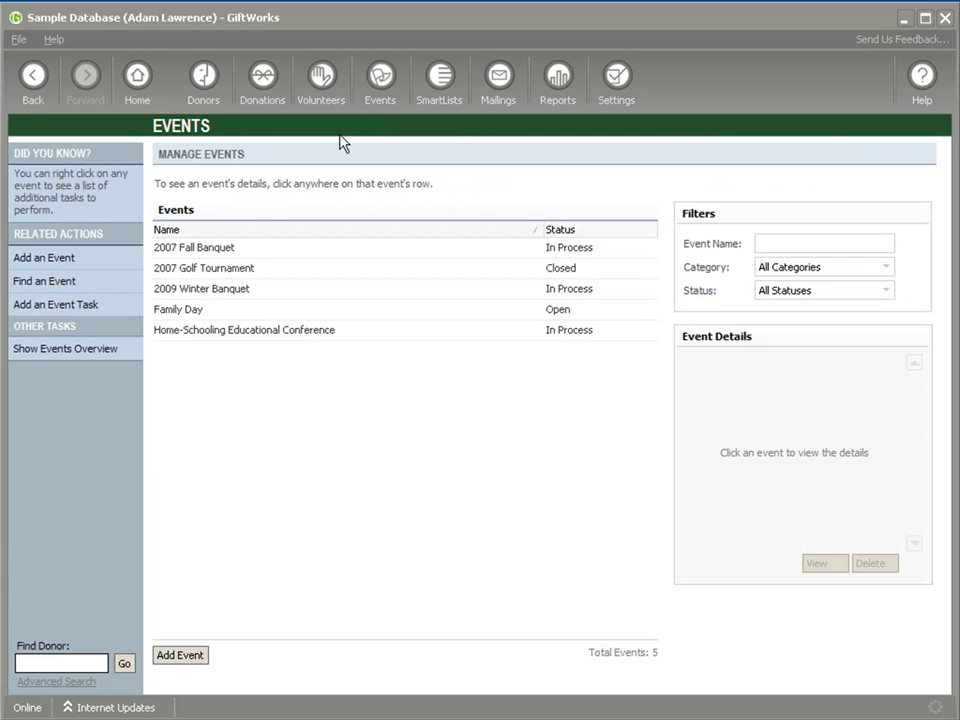
double_click(190, 294)
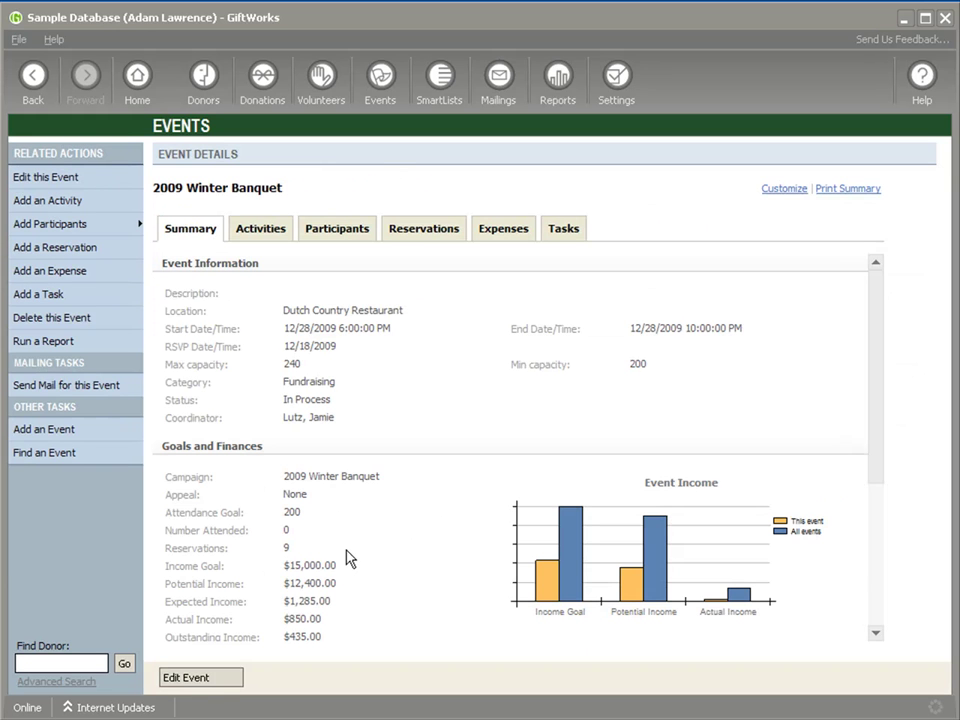
Examine the 2009 Winter Banquet summary, including its goals and finances, sponsors and actual income in the Event Income chart
scroll(350, 553, "down", 1)
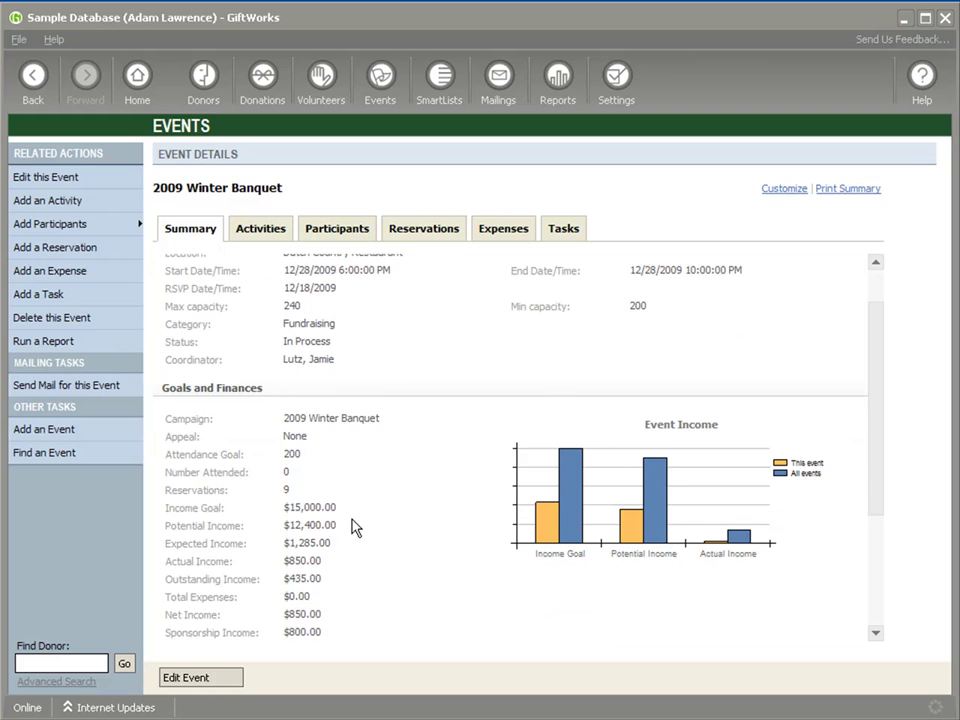
scroll(354, 526, "up", 1)
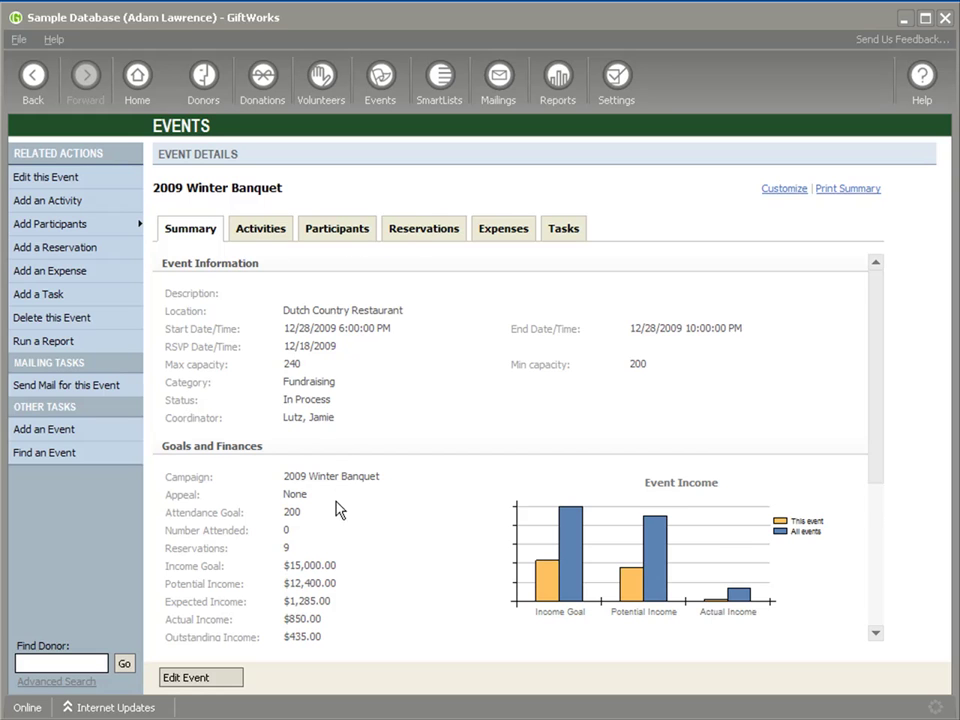
scroll(334, 505, "down", 1)
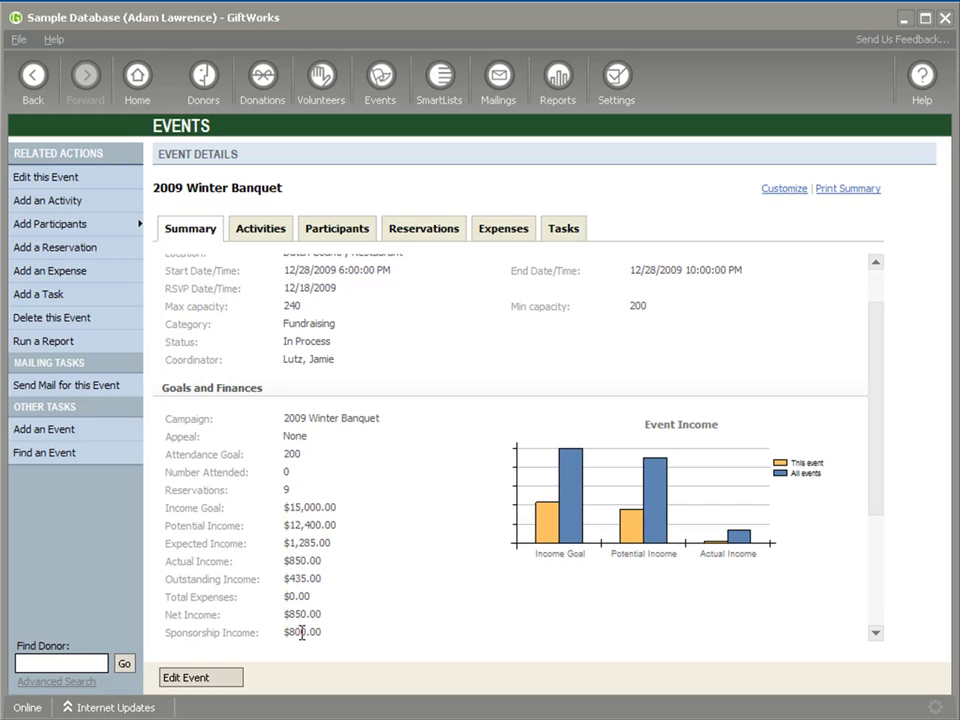
scroll(330, 630, "down", 3)
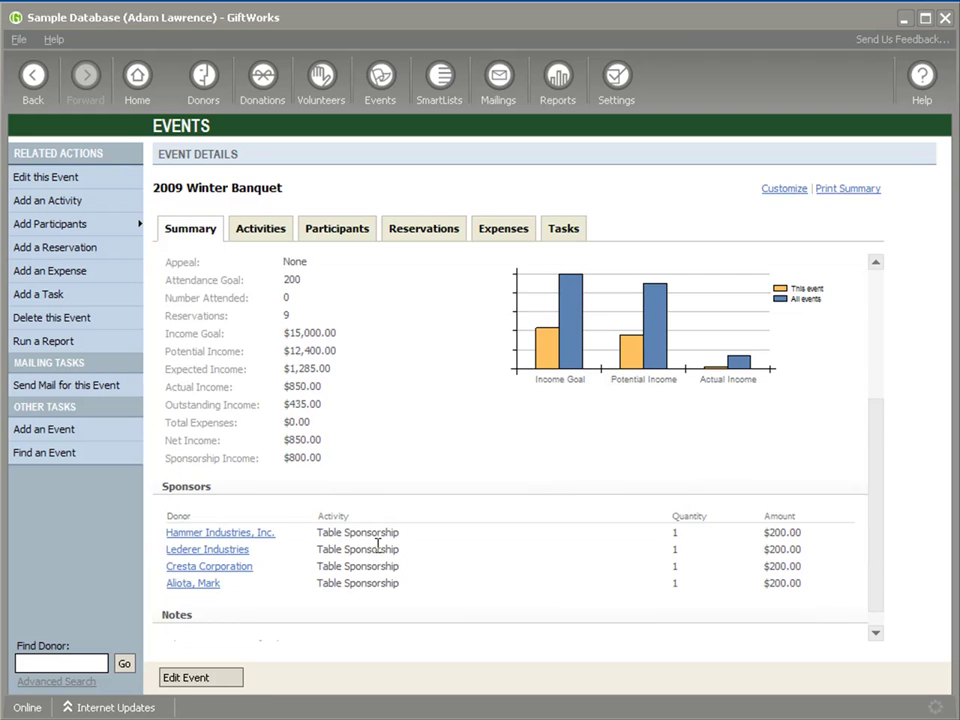
scroll(379, 546, "up", 2)
mouse_move(717, 487)
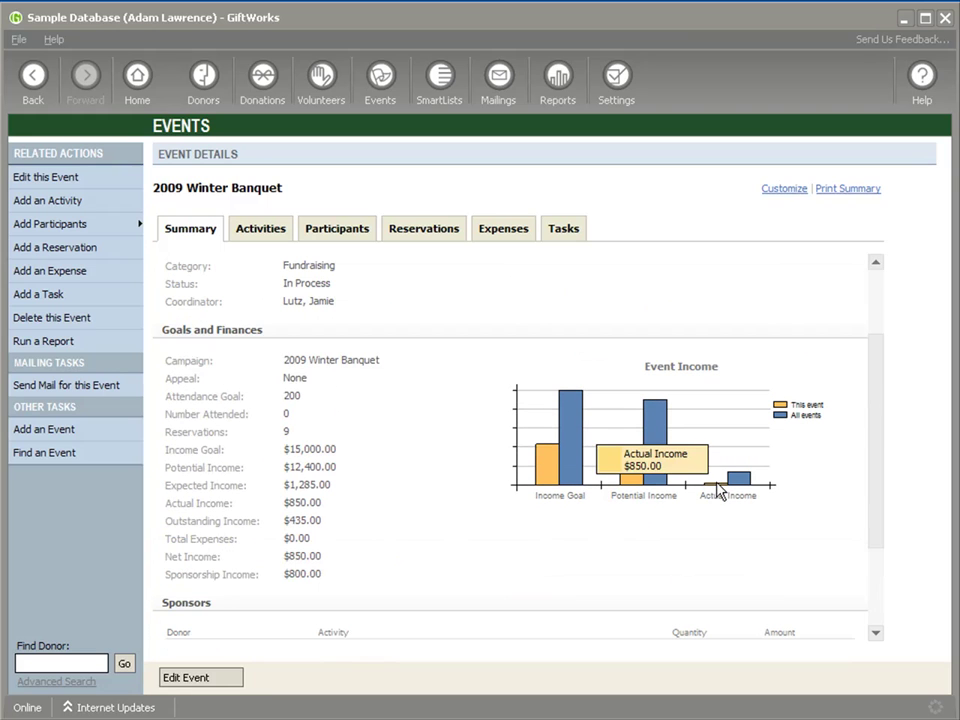
scroll(440, 468, "up", 2)
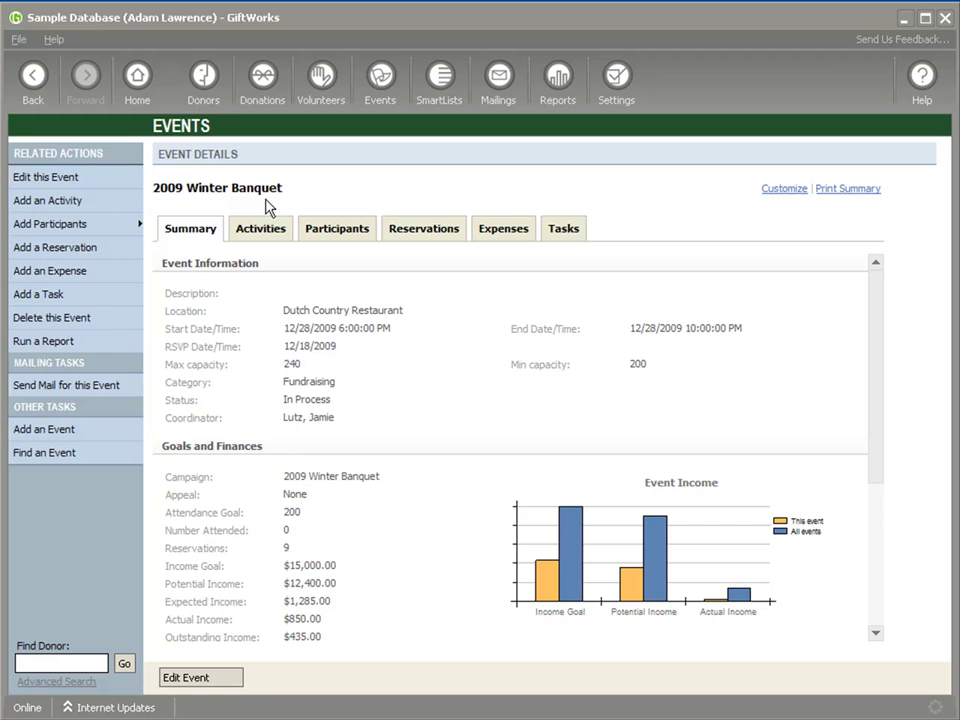
Review all activities of the 2009 Winter Banquet, including their prices, availability and reservations
left_click(256, 229)
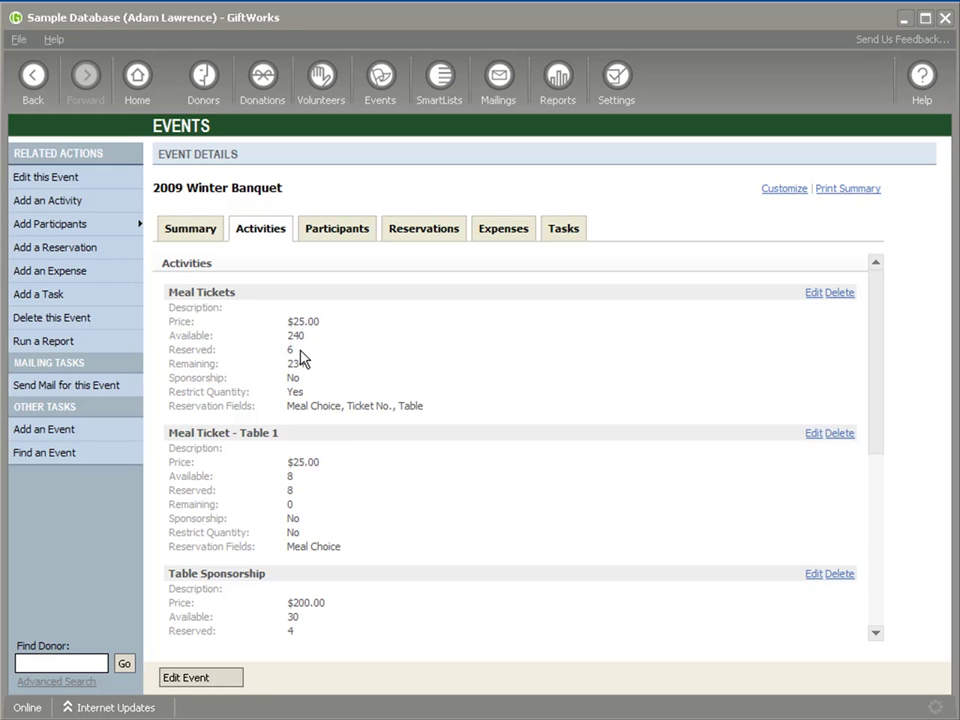
scroll(322, 480, "down", 3)
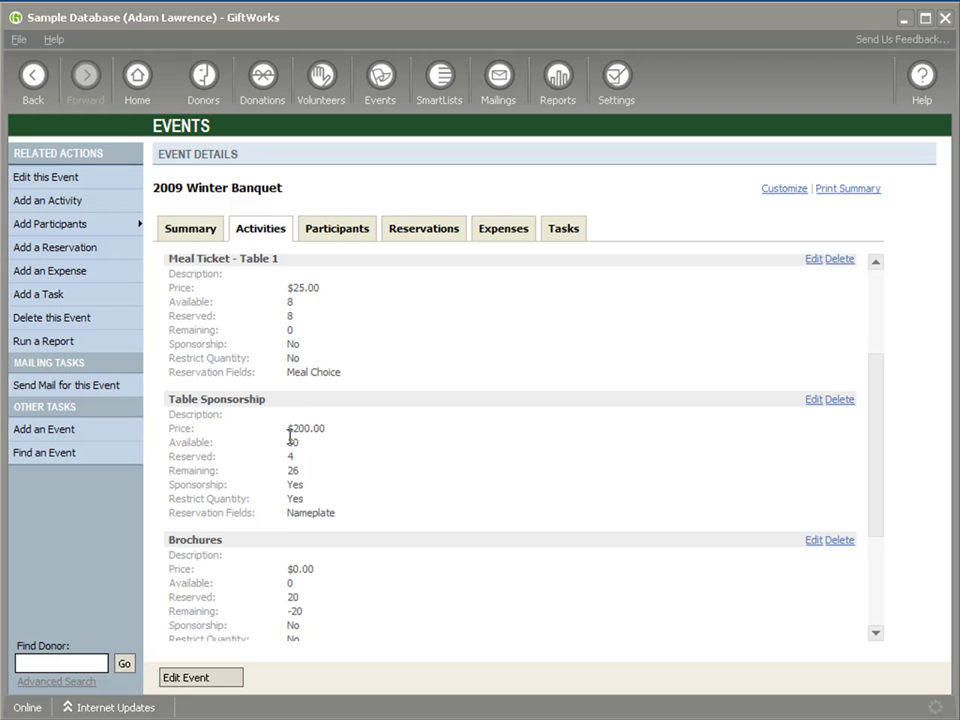
scroll(290, 426, "down", 1)
scroll(339, 512, "down", 2)
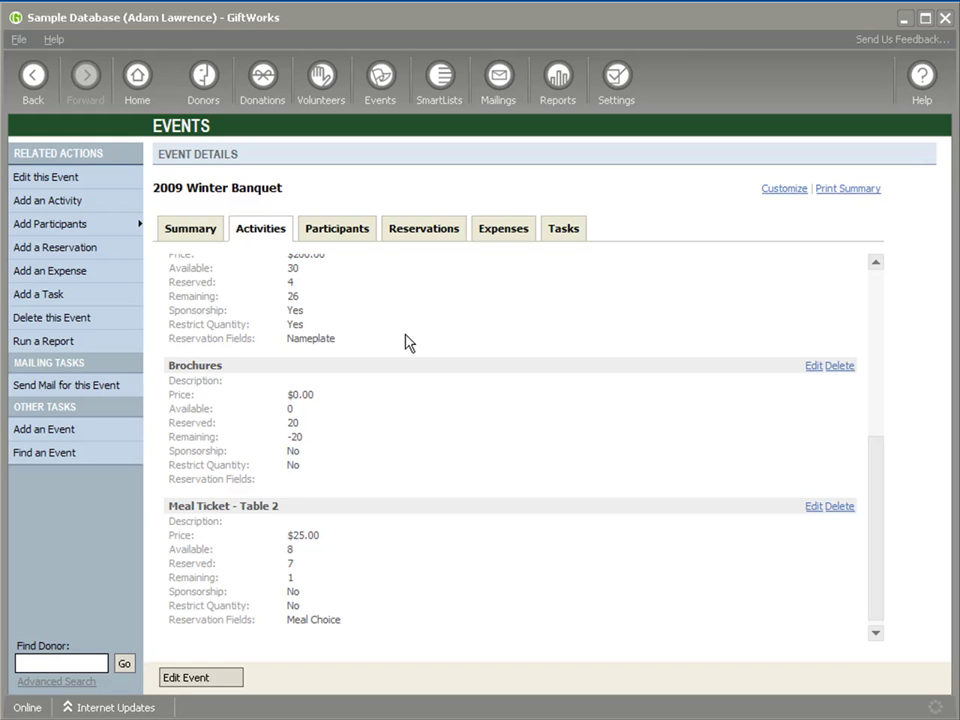
Add a $300 expense to the banquet dated 12/14/2009 with the description "Facilities rental."
left_click(492, 238)
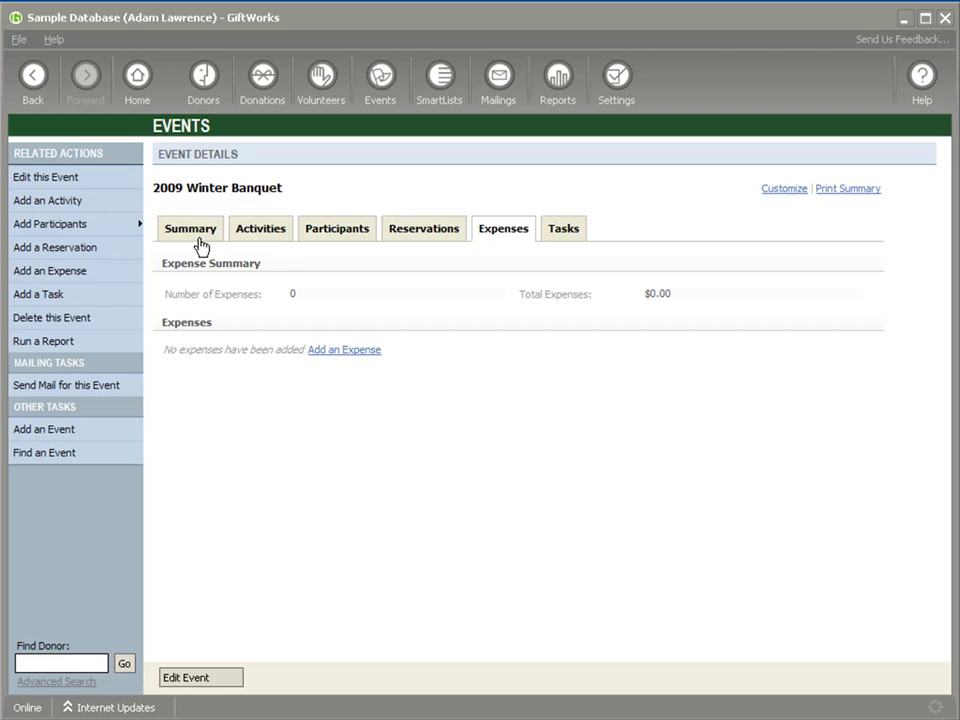
left_click(341, 350)
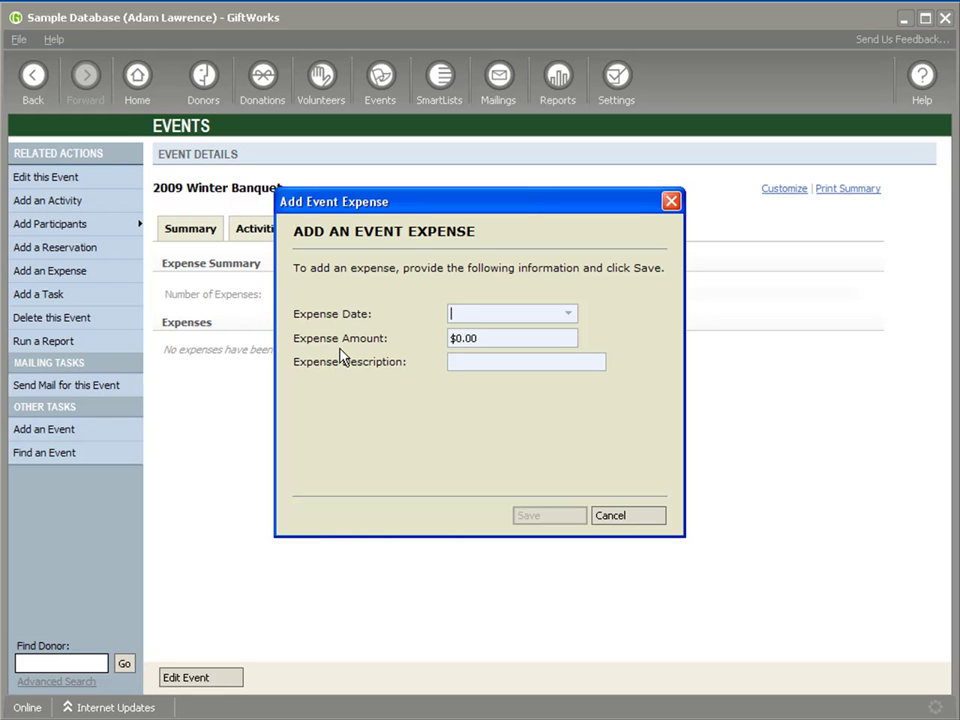
left_click(567, 315)
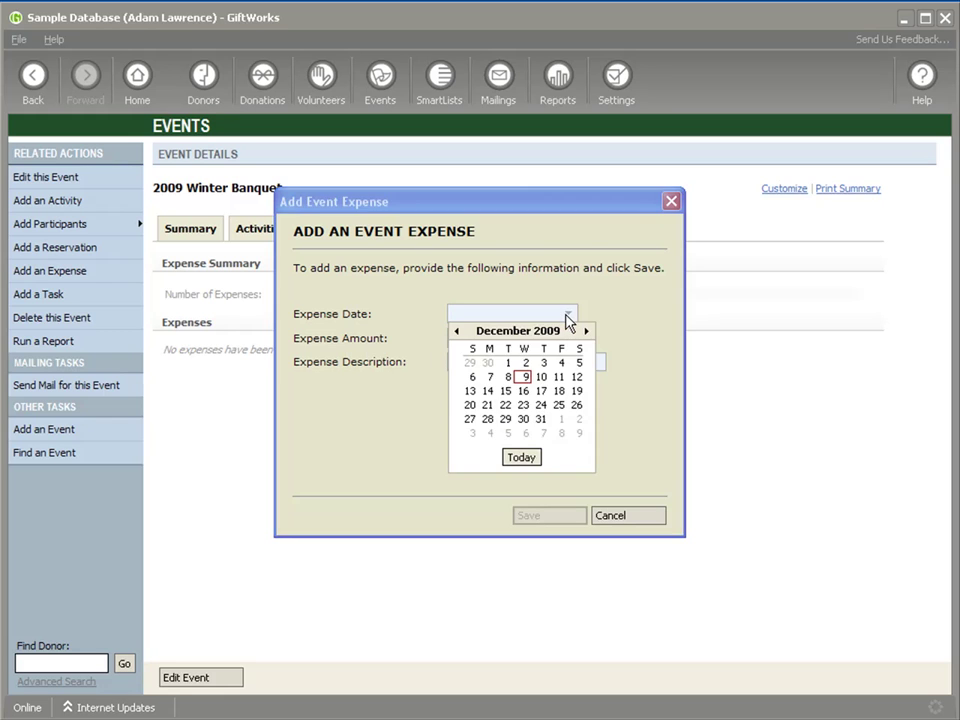
left_click(488, 392)
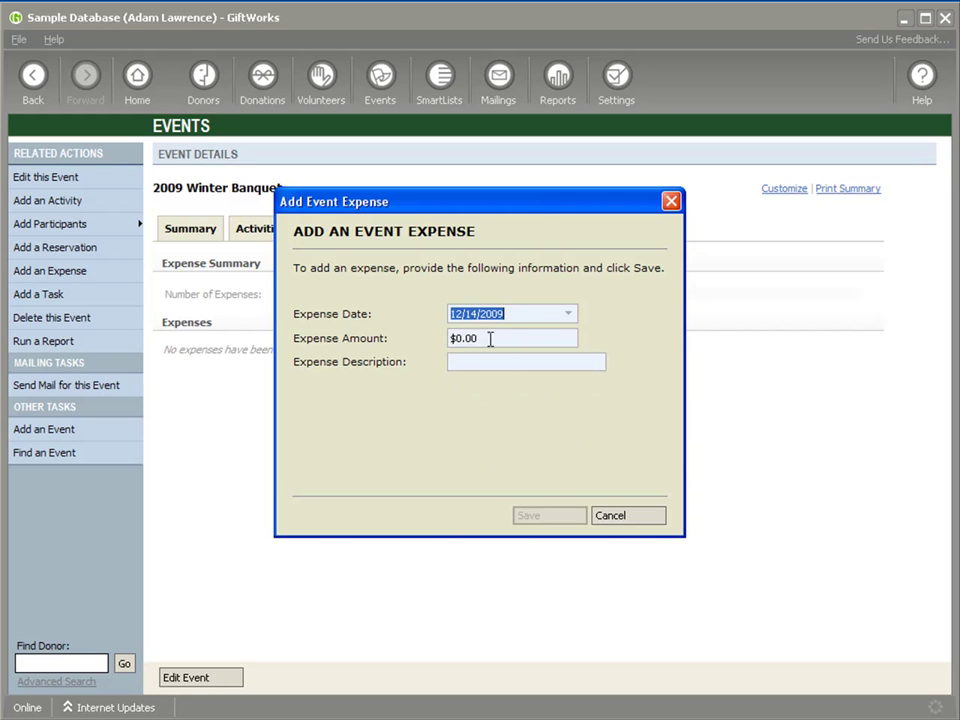
left_click_drag(490, 339, 452, 337)
type("$300")
left_click(471, 362)
type("F")
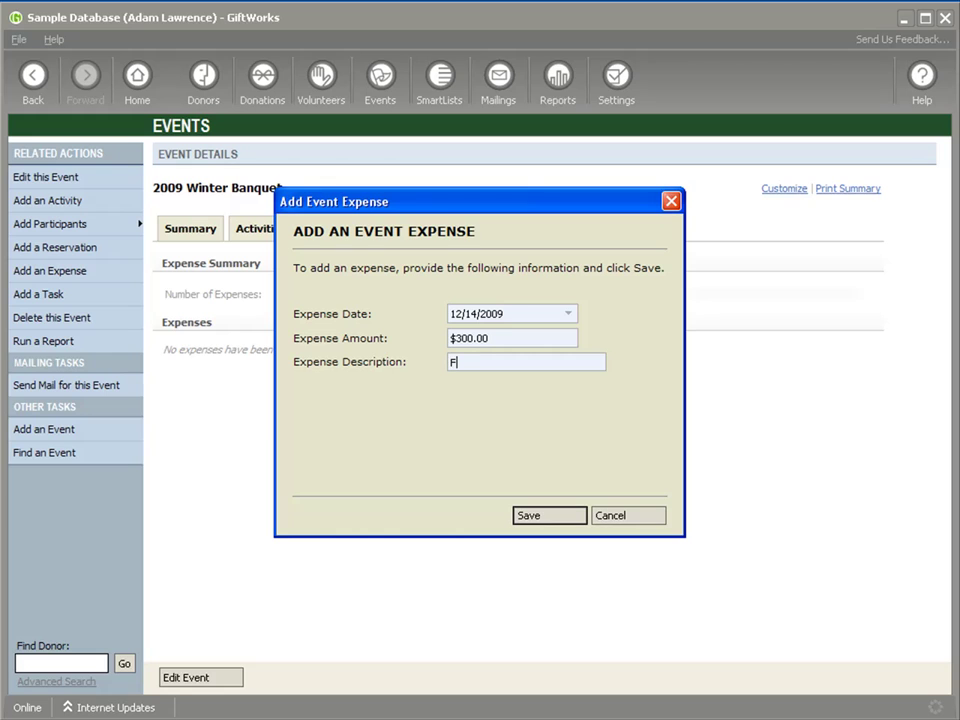
type("acilities rental.")
left_click(527, 513)
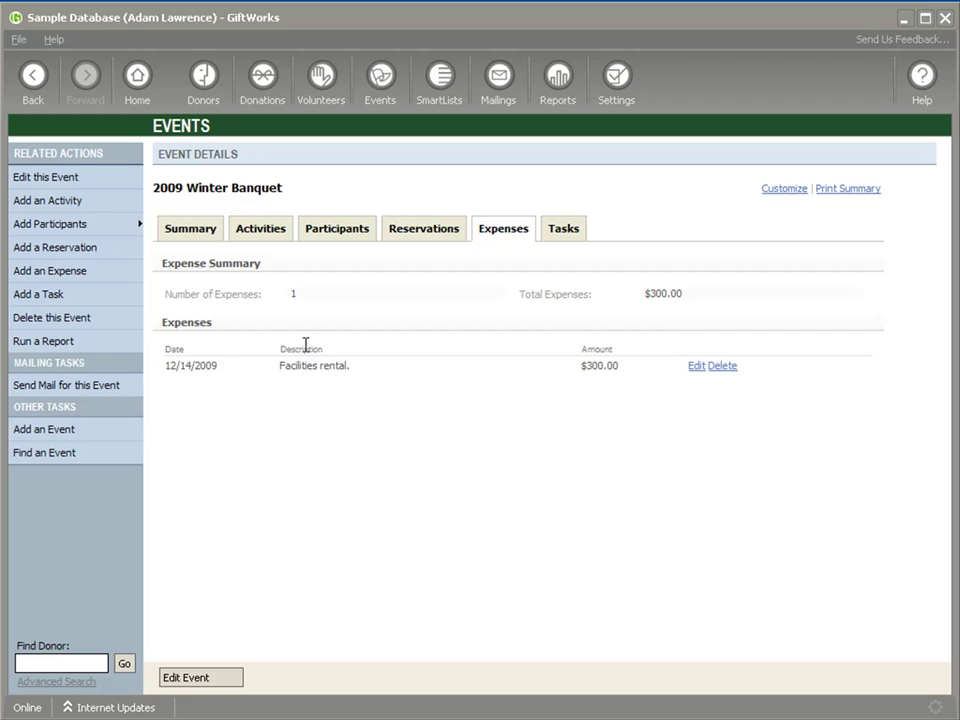
Add a $150 expense to the banquet dated 12/17/2009 with the description "Sound system rental."
left_click(55, 278)
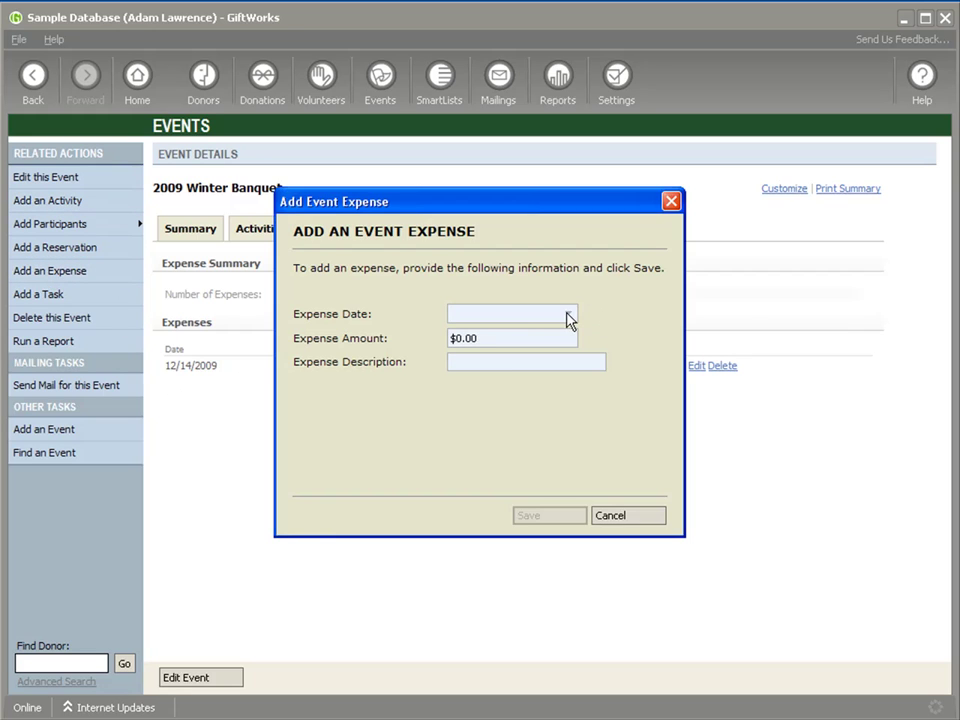
left_click(568, 319)
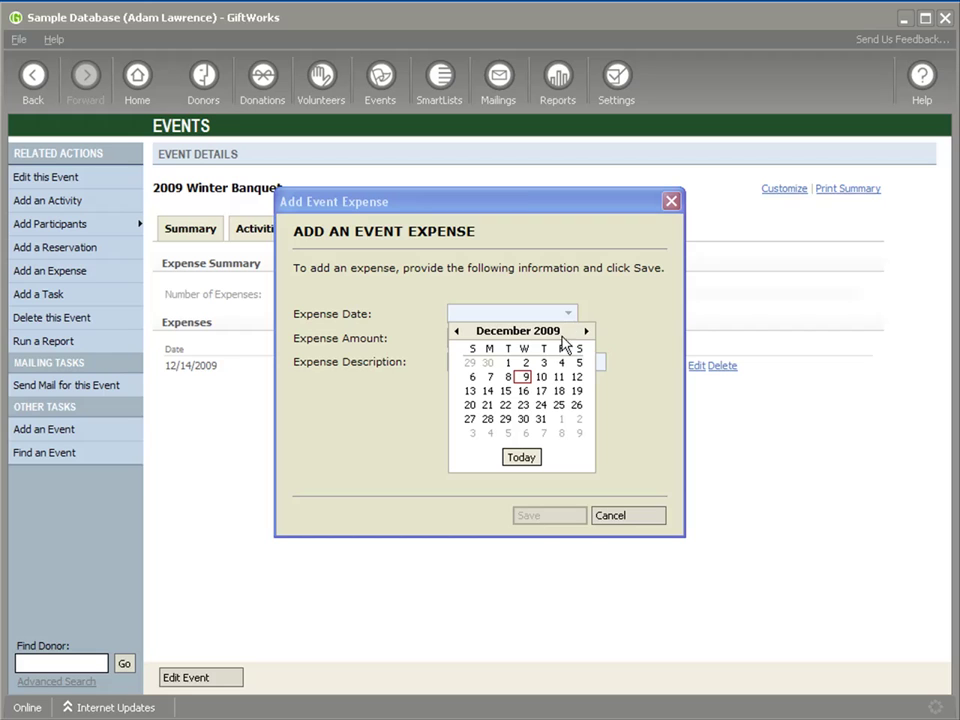
left_click(540, 391)
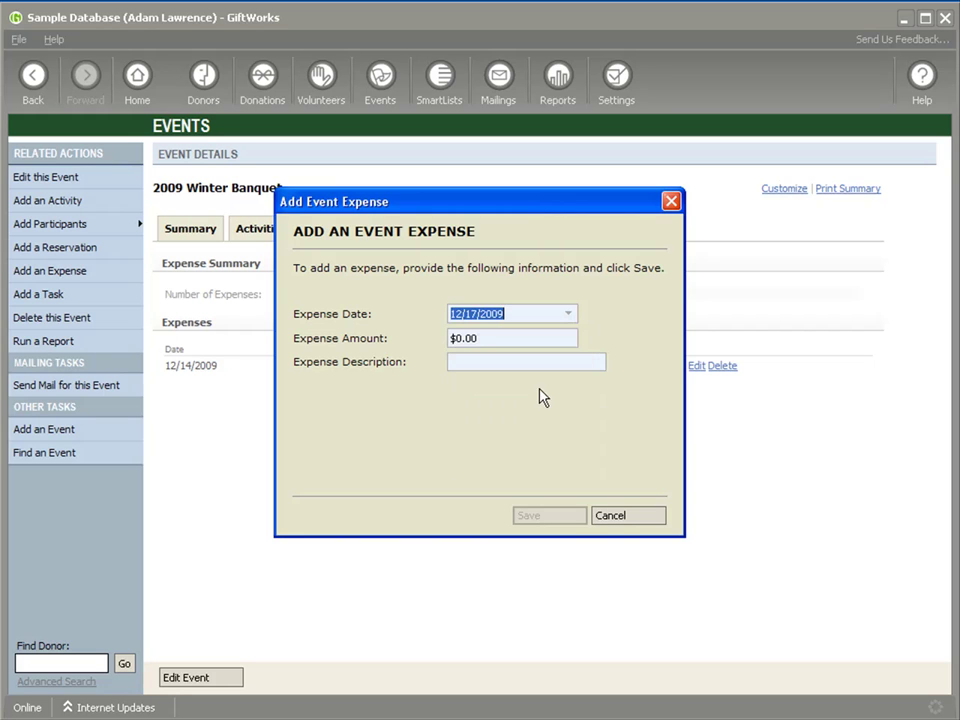
left_click(446, 339)
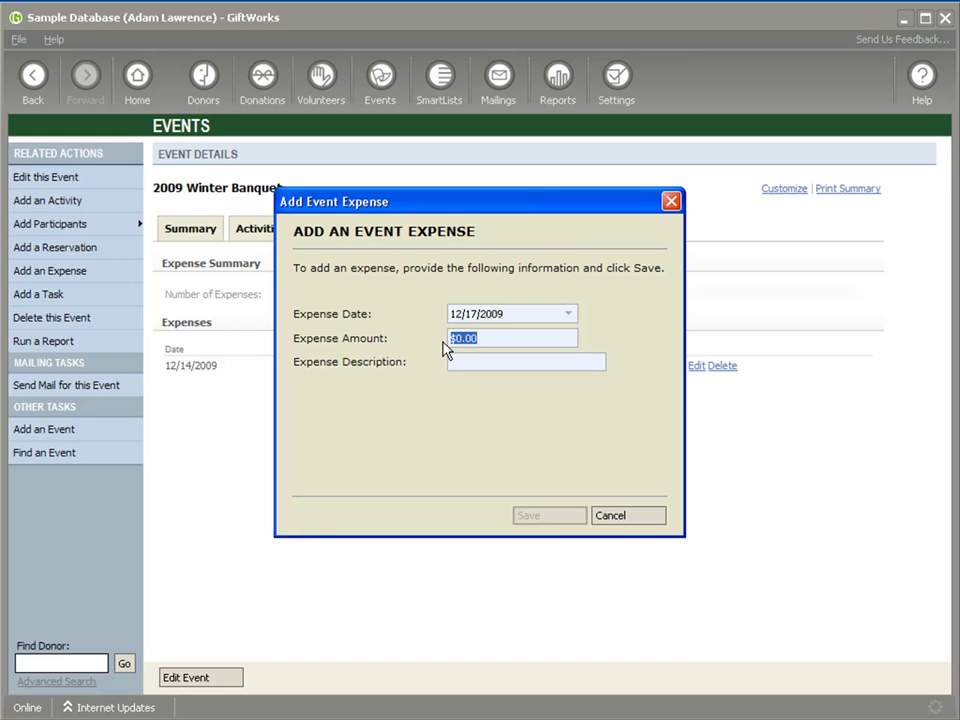
type("150")
key("Tab")
type("Sou")
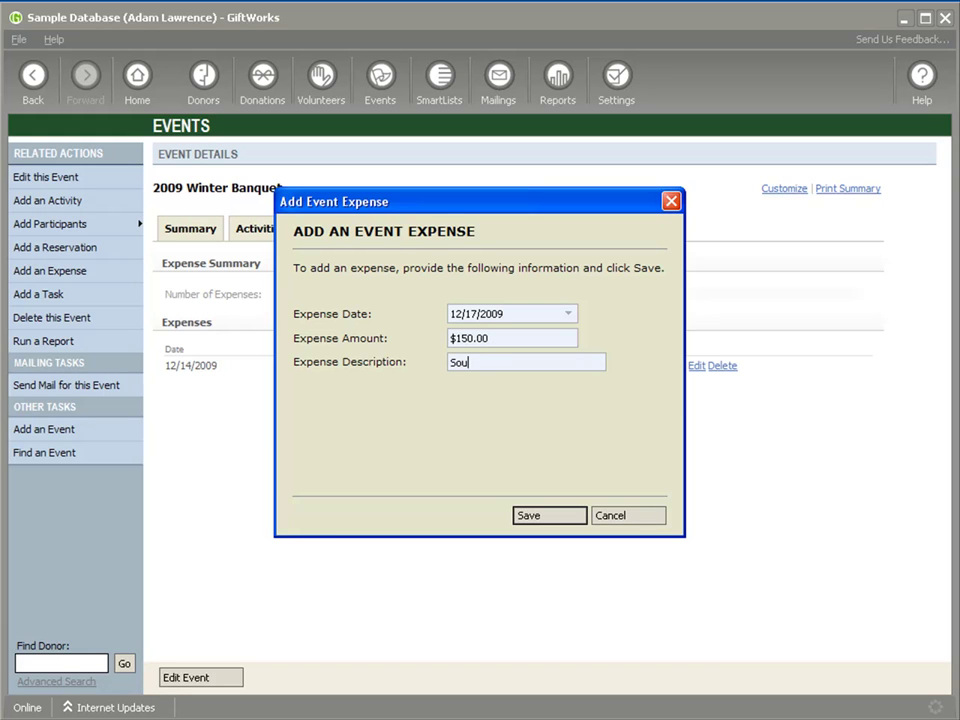
type("nd system rental.")
left_click(528, 515)
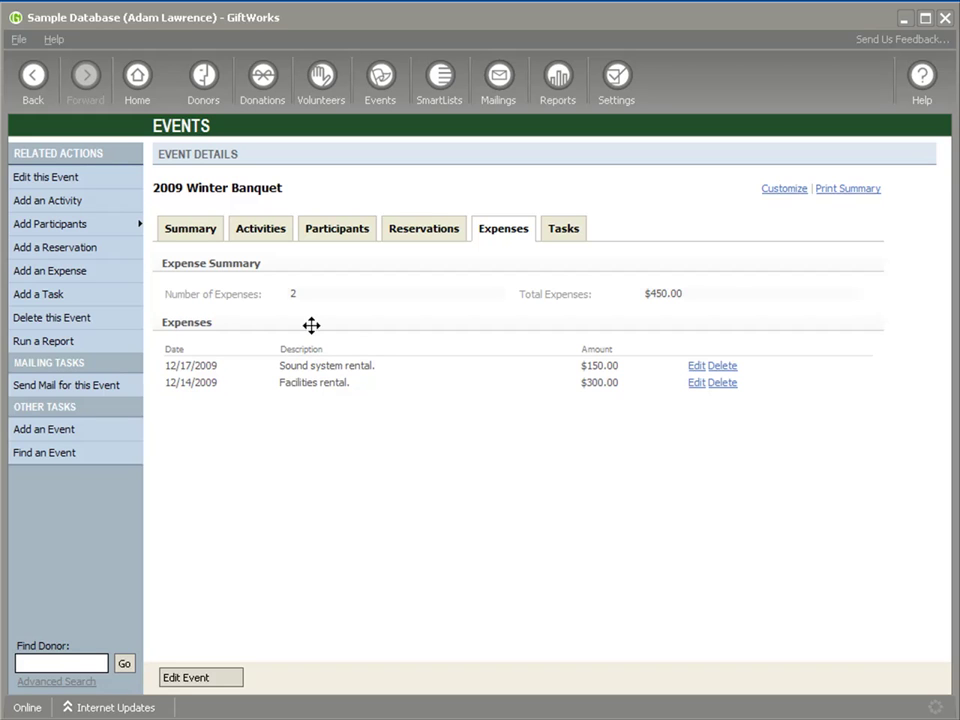
Check the expenses and net income in the banquet's summary and view its participant list
left_click(188, 240)
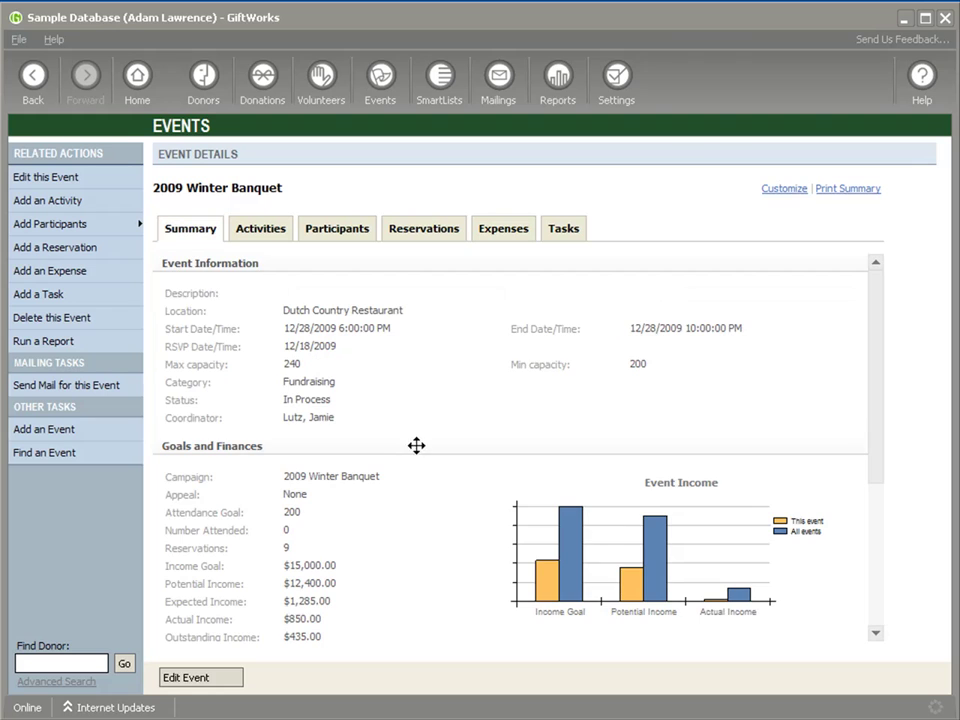
scroll(397, 510, "down", 4)
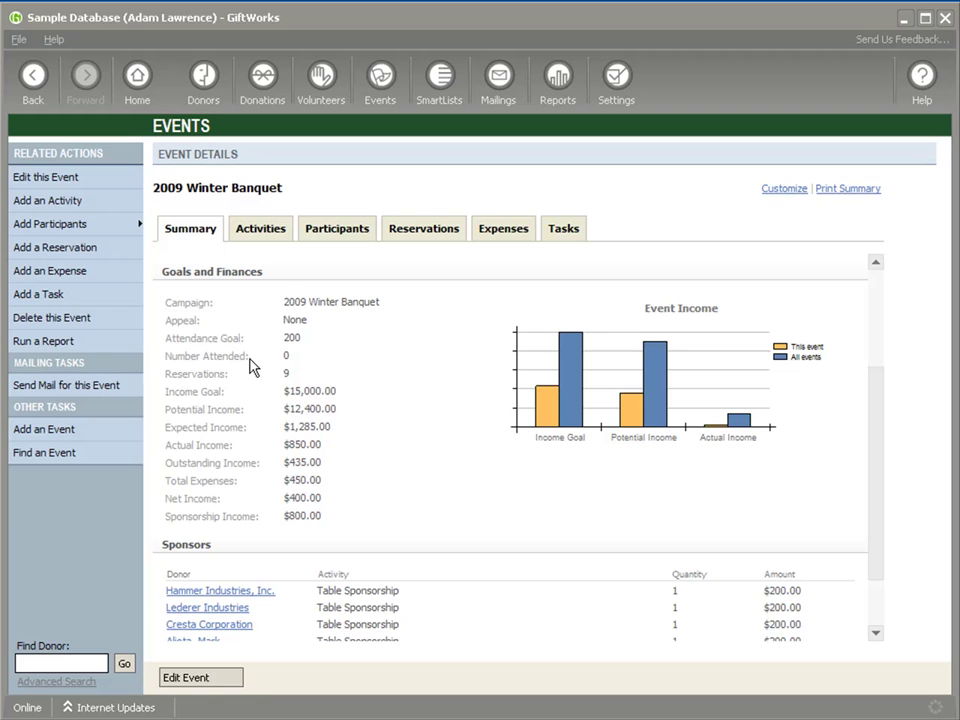
left_click(324, 232)
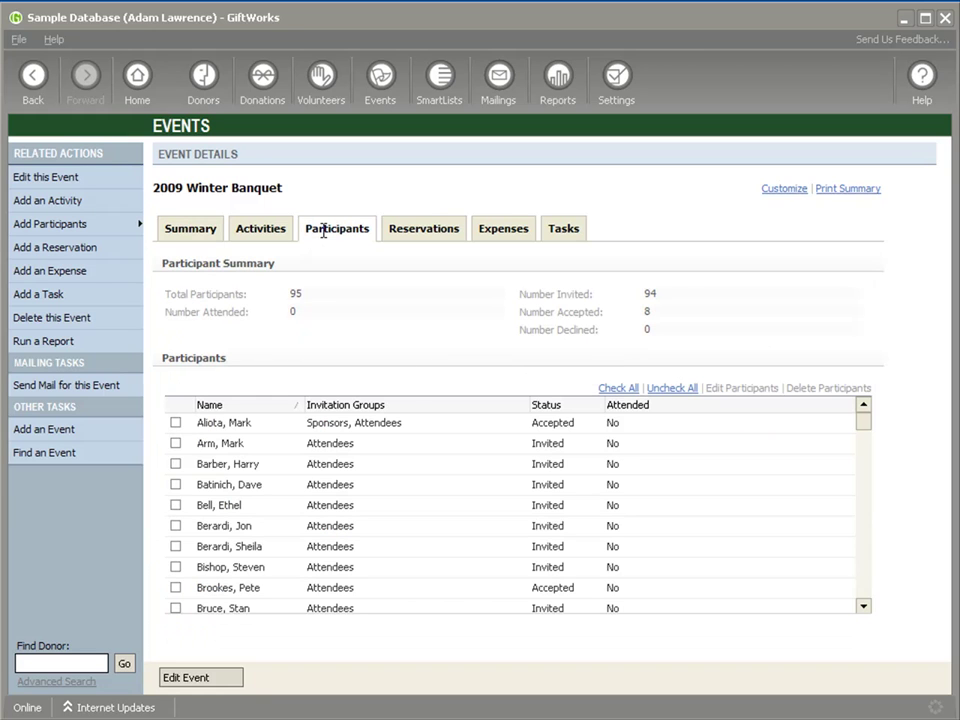
Start a mailing for the 2009 Winter Banquet addressed to donors with selected reservation activities
left_click(108, 386)
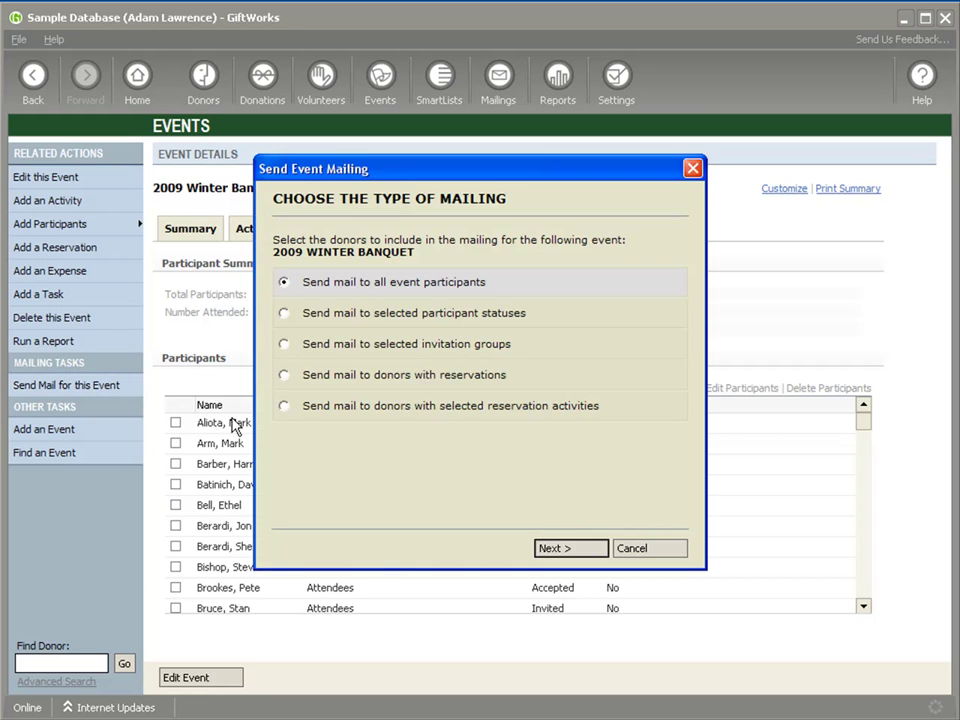
left_click(284, 378)
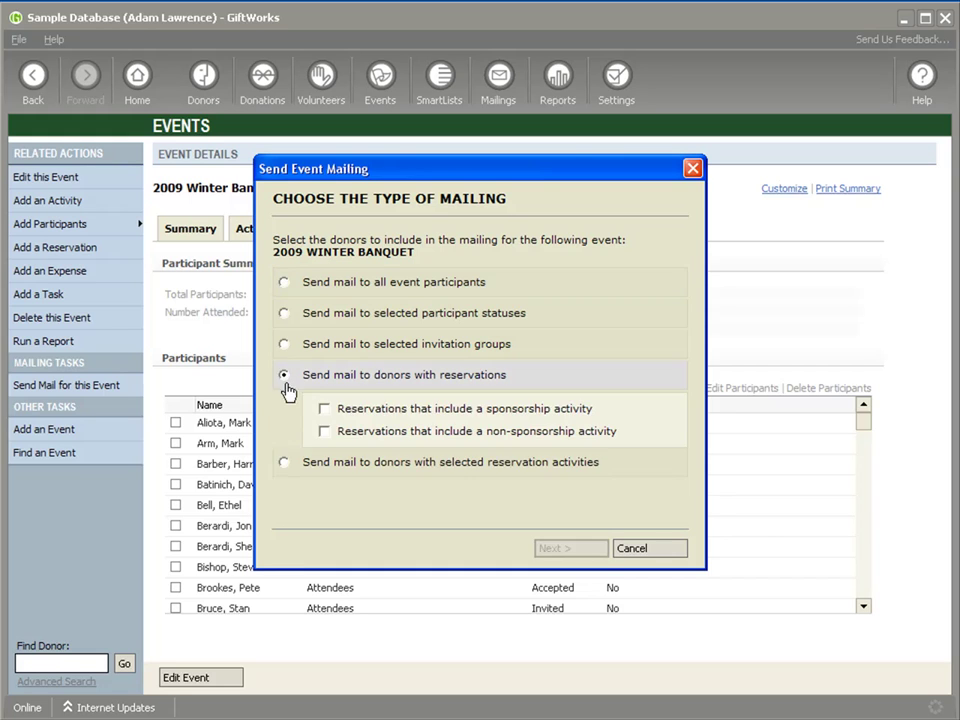
left_click(284, 464)
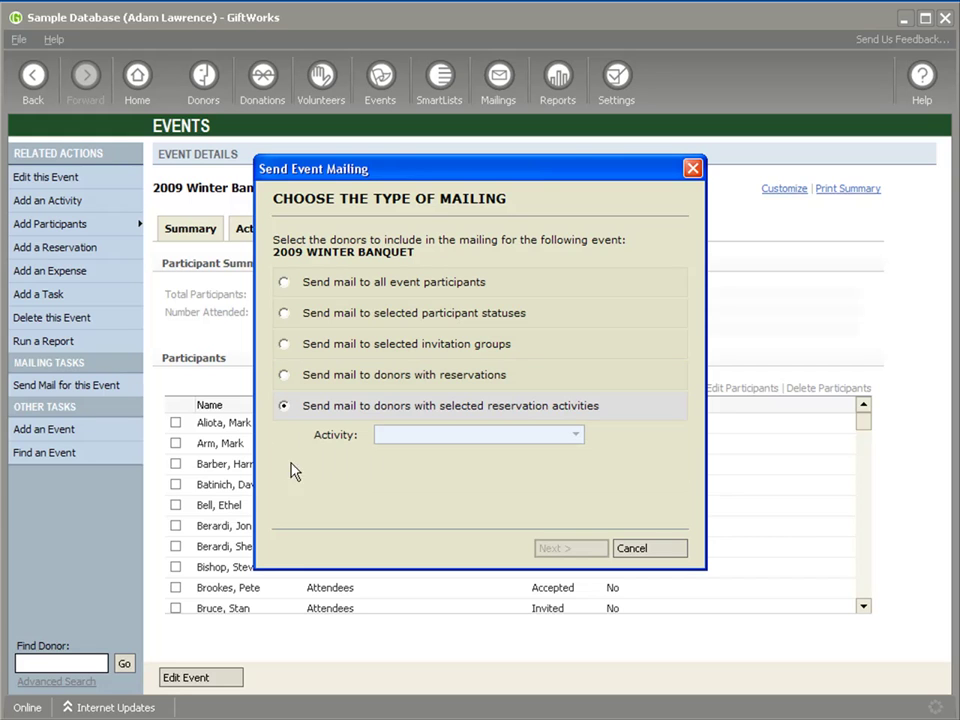
left_click(285, 376)
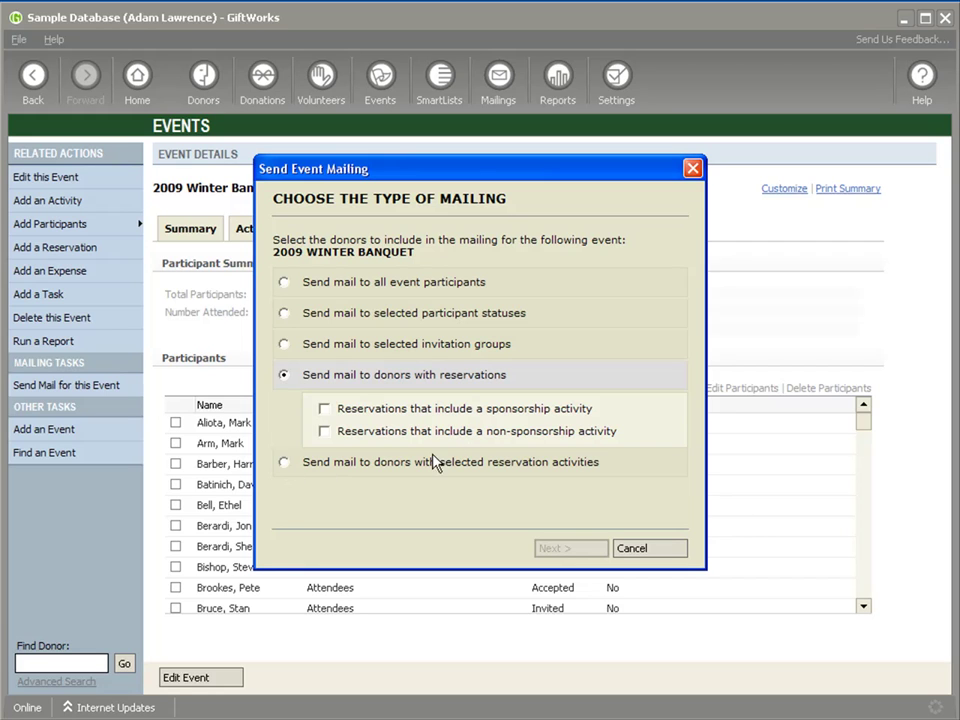
left_click(283, 464)
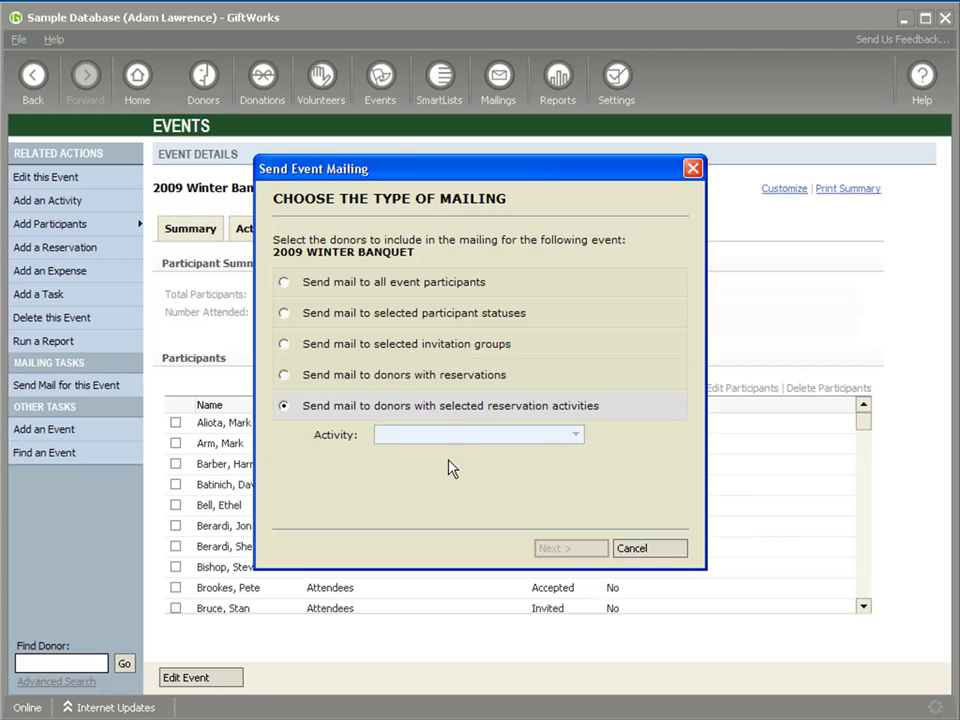
Select Meal Tickets, Meal Ticket - Table 1 and Meal Ticket - Table 2 as the mailing's reservation activities
left_click(571, 436)
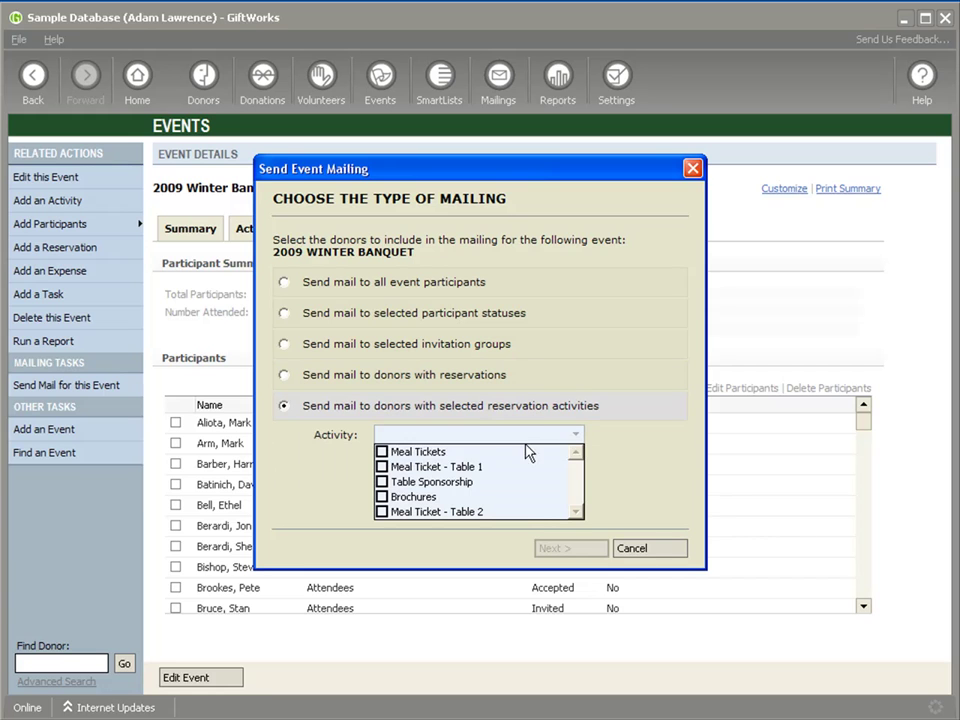
left_click(381, 452)
left_click(382, 467)
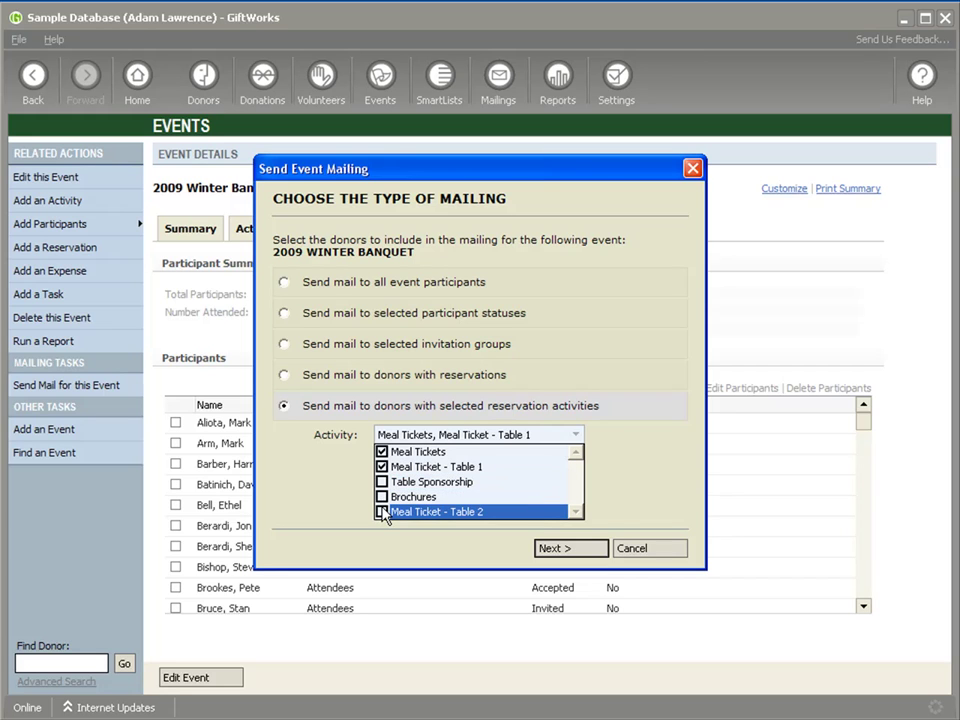
left_click(382, 512)
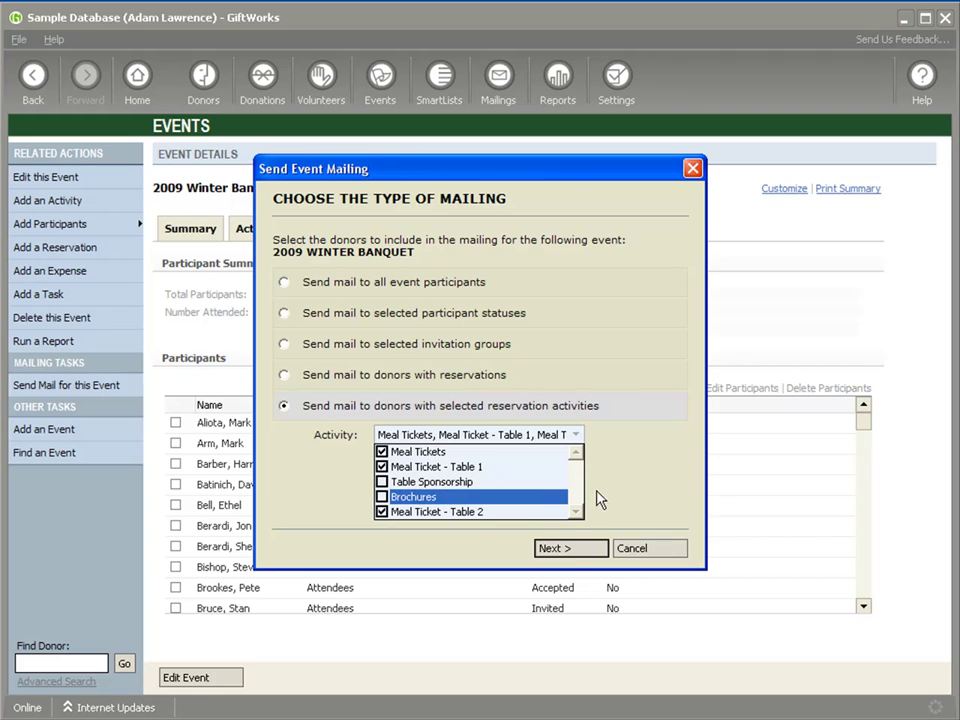
Keep the letters-only format and the listed recipients, and choose the "2009 Winter Banquet - Reservation Reminder" letter for the mailing
left_click(569, 548)
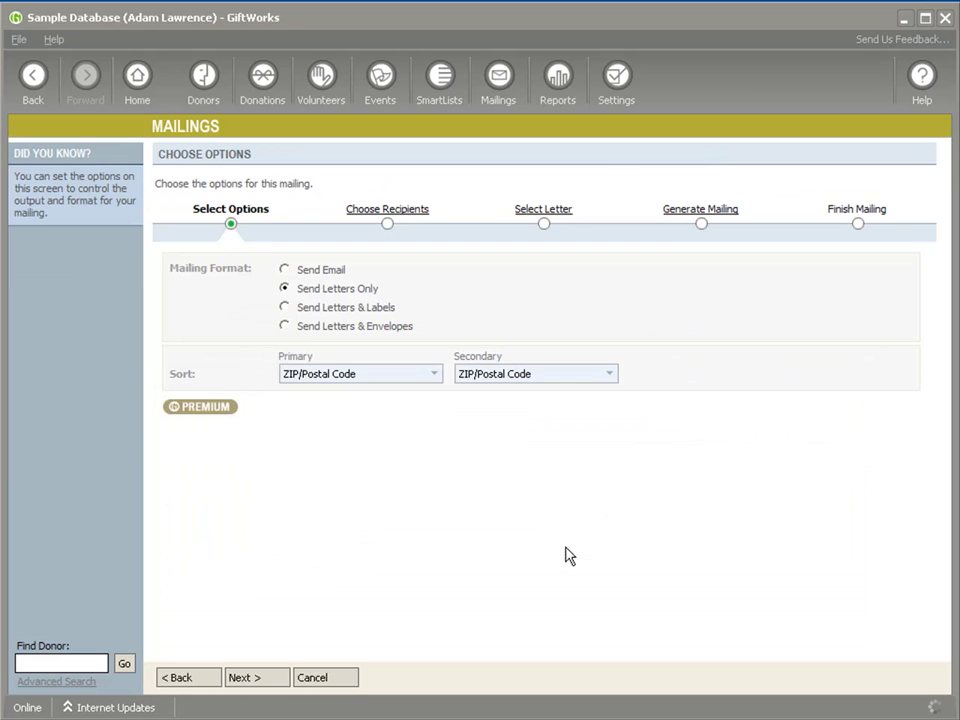
left_click(257, 680)
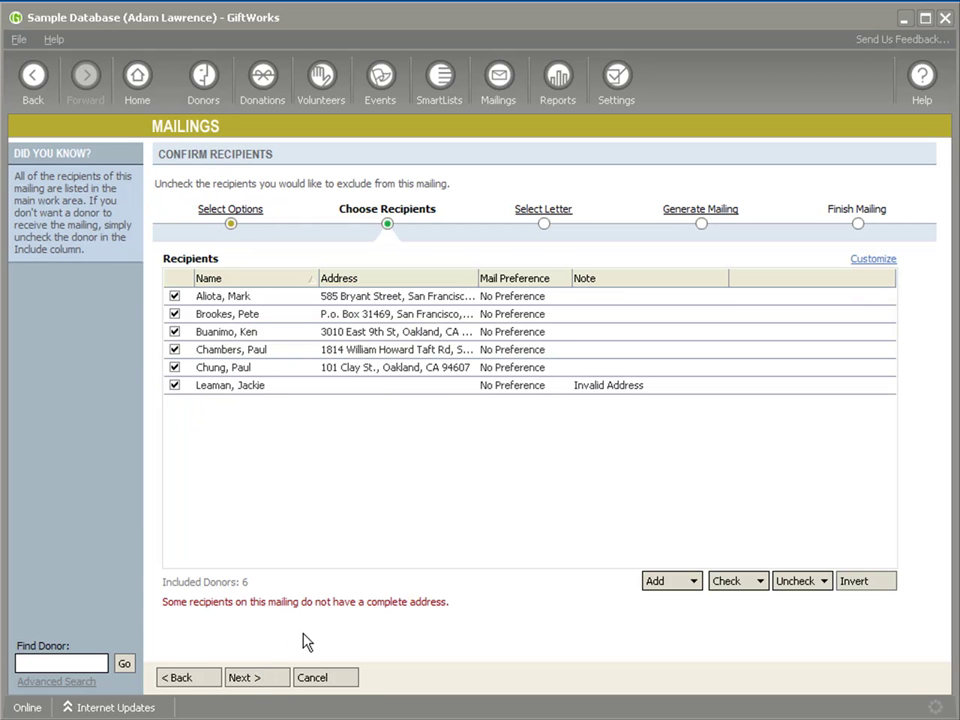
left_click(272, 680)
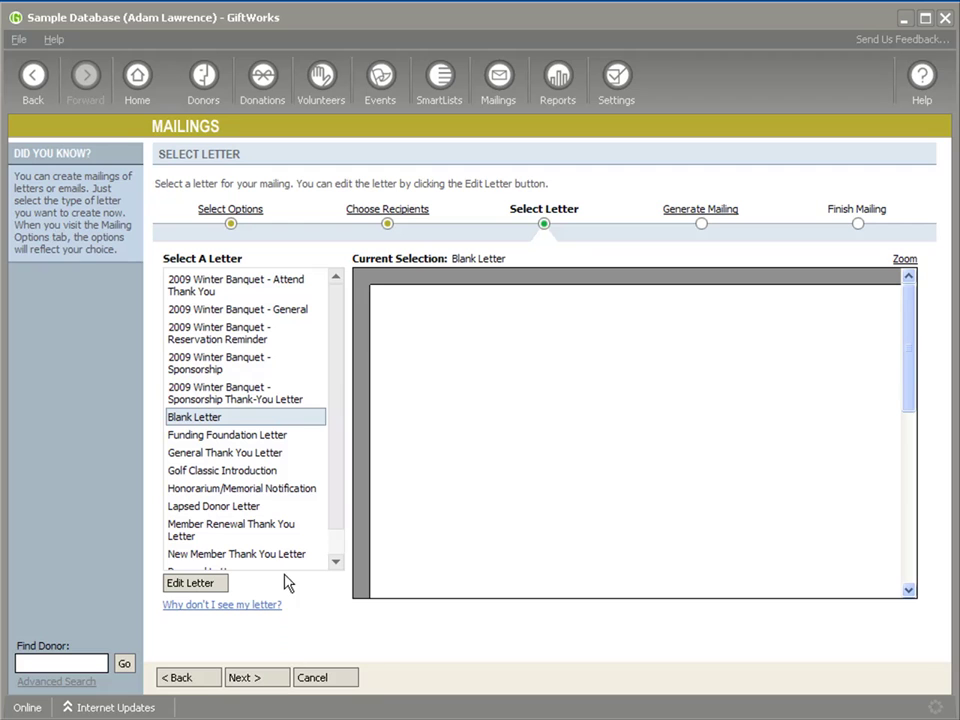
left_click(214, 338)
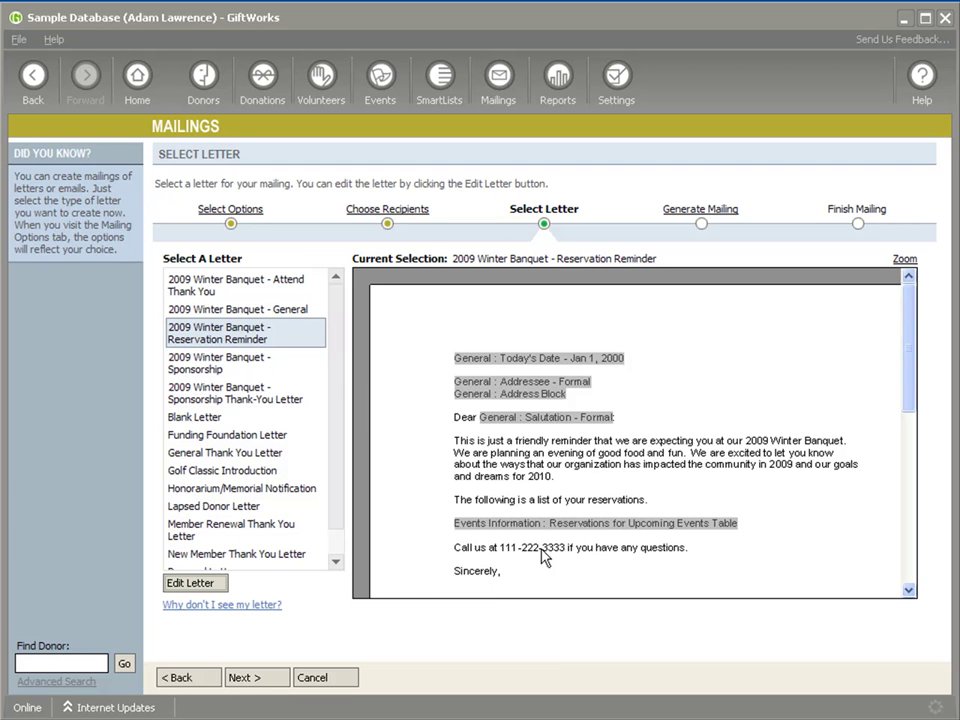
Preview the reservation reminder letters for several recipients and abandon the mailing without generating it
left_click(244, 677)
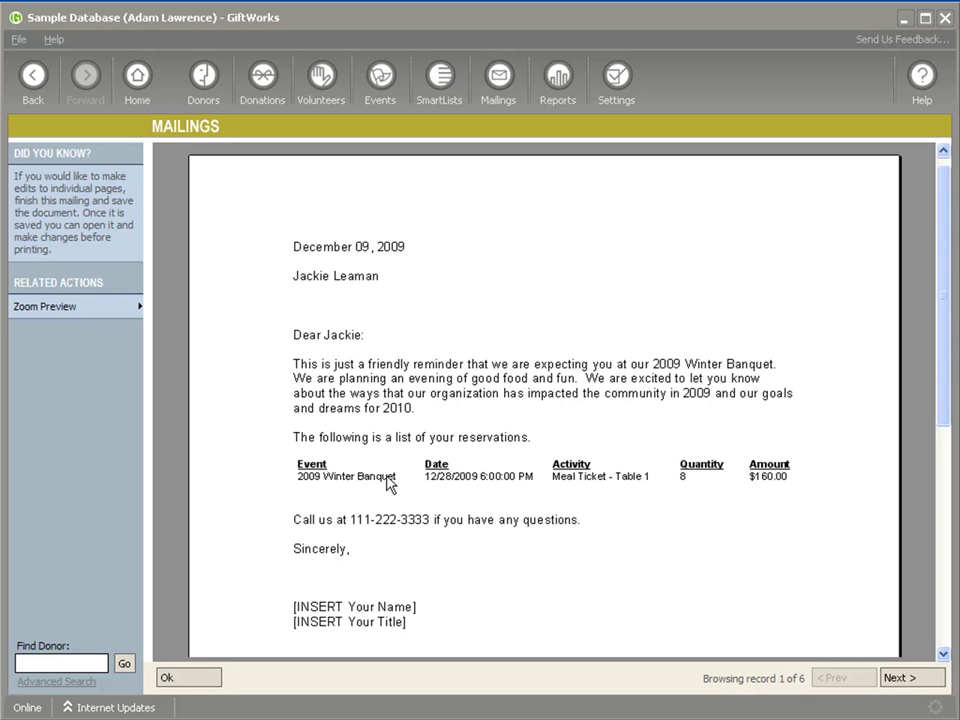
left_click(911, 678)
left_click(913, 680)
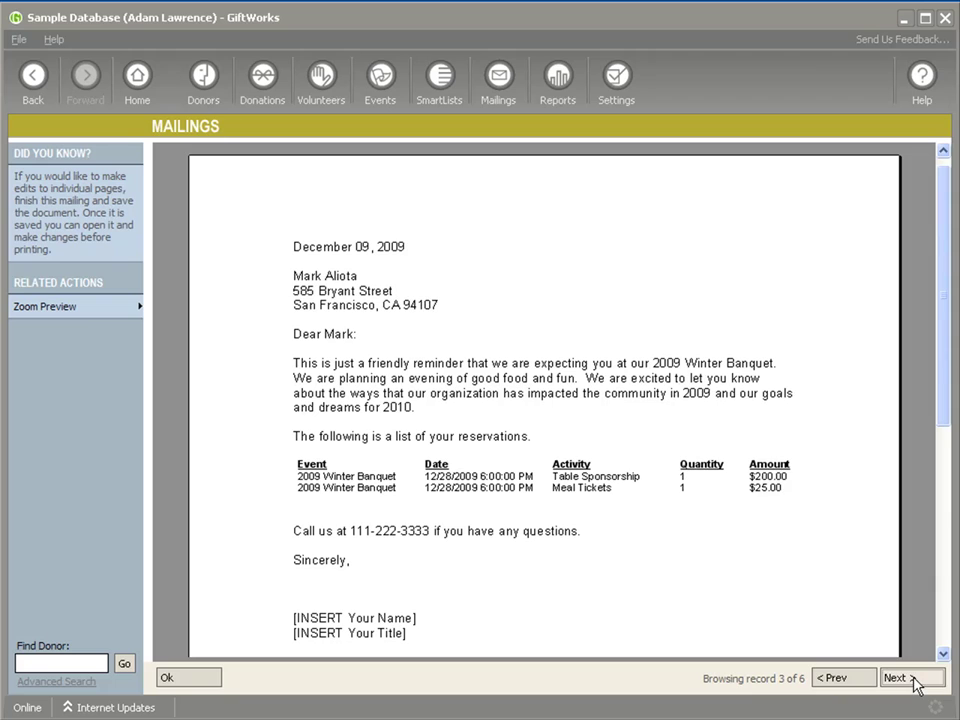
left_click(900, 680)
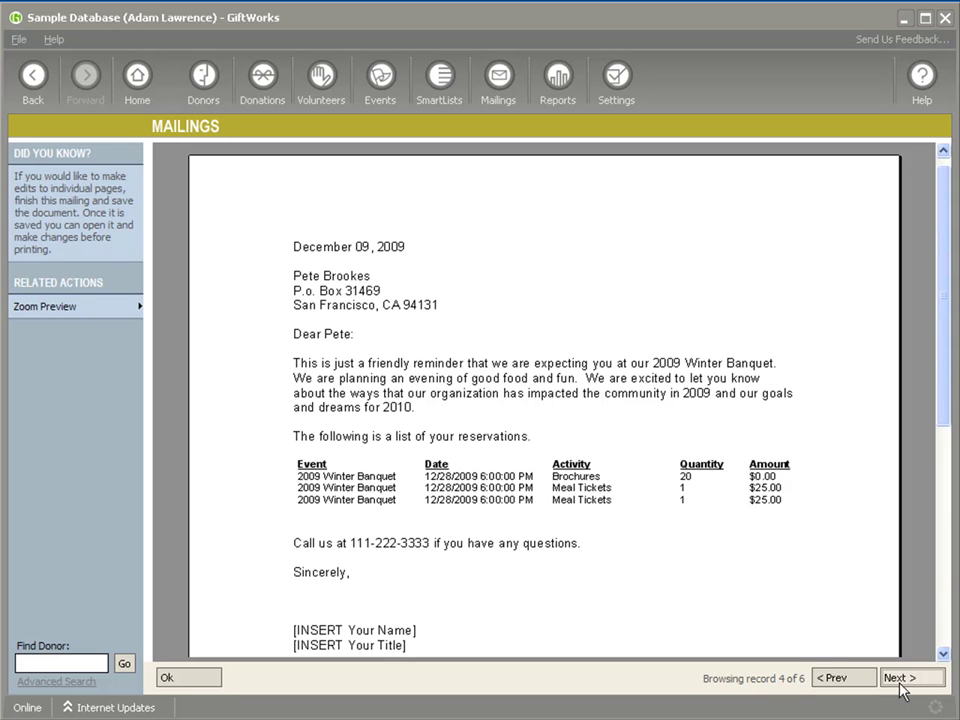
left_click(893, 680)
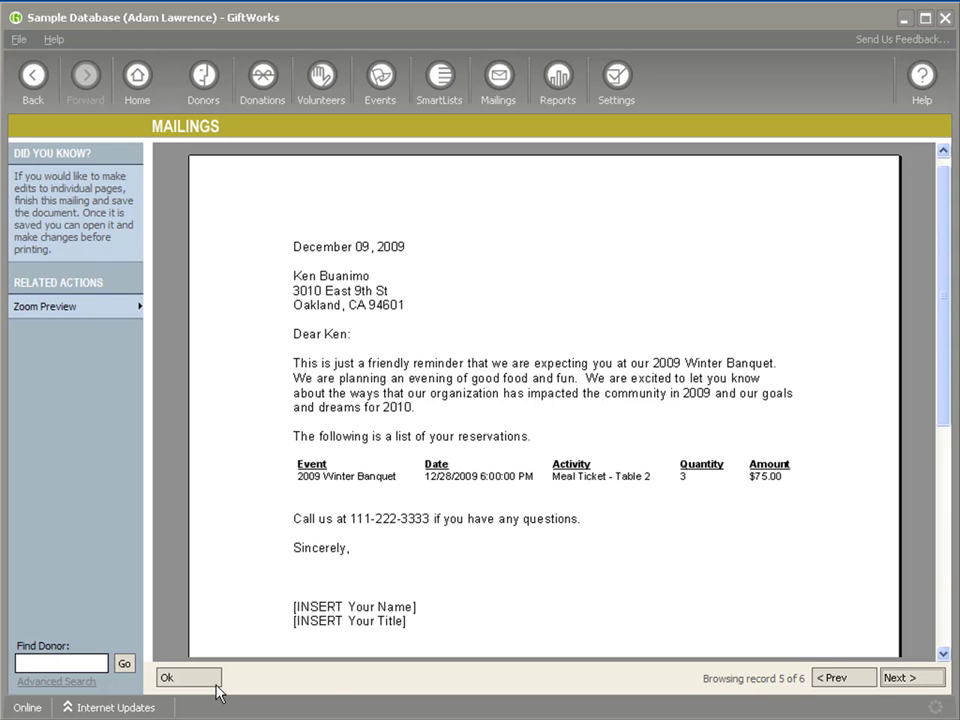
left_click(183, 680)
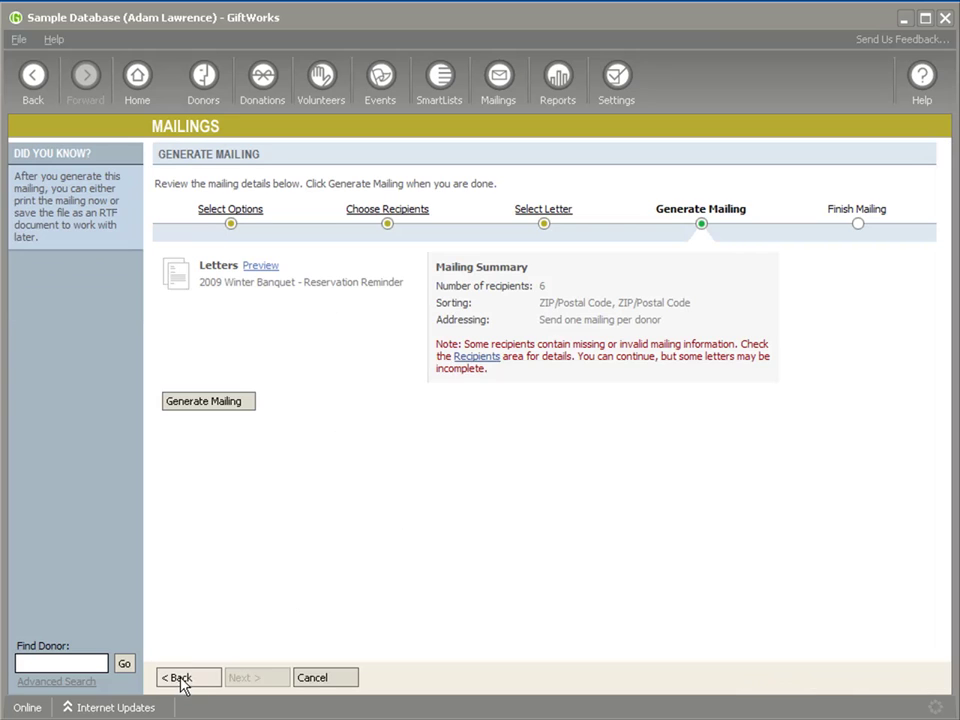
left_click(317, 679)
left_click(439, 427)
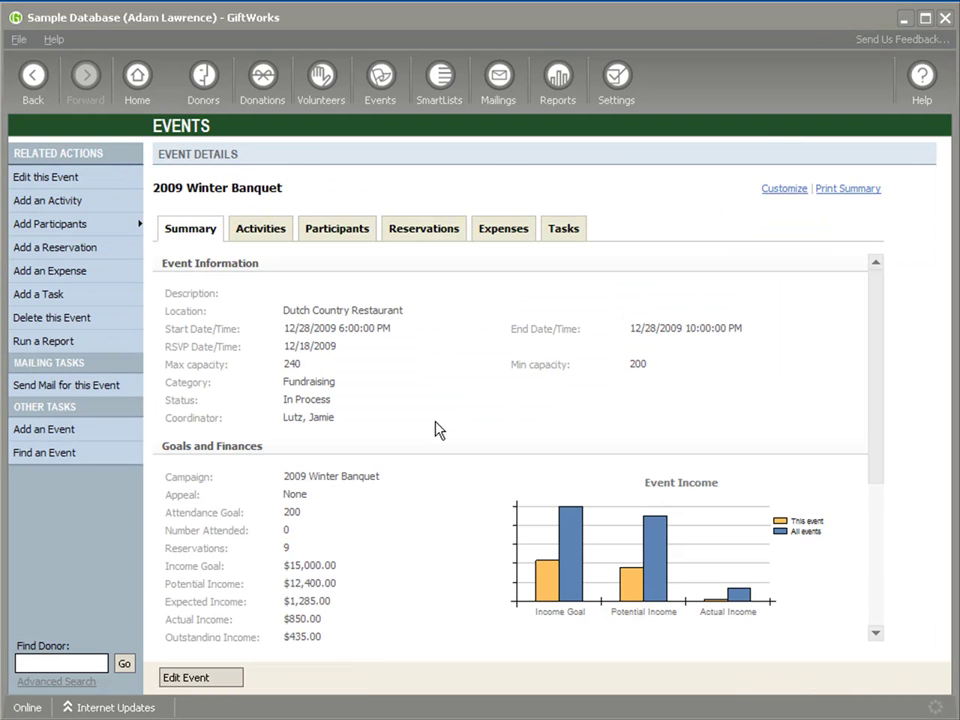
In the banquet's participant list, check rows 1, 2, 4 to 7, 9, 13, 14, 16 and 17
left_click(331, 228)
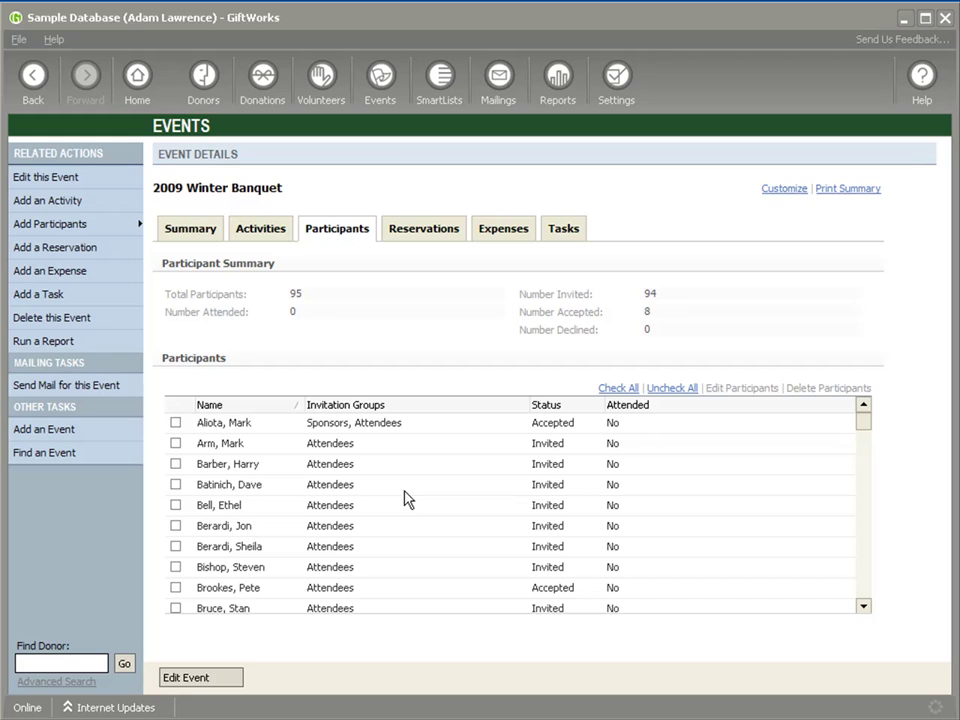
left_click(175, 424)
left_click(175, 443)
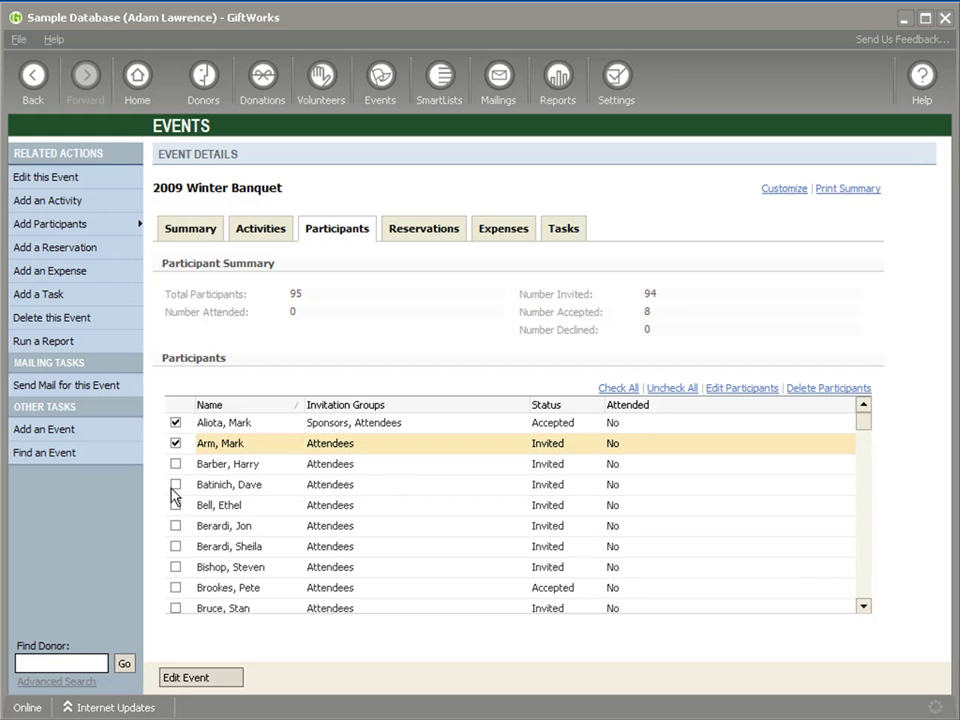
left_click(175, 485)
left_click(175, 505)
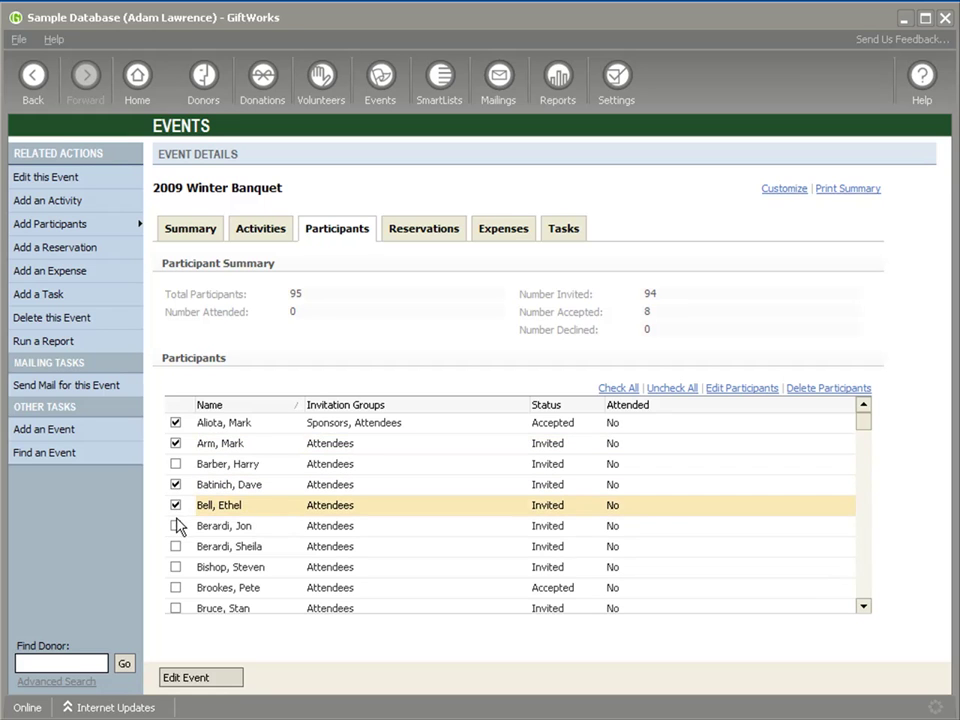
left_click(175, 525)
left_click(175, 546)
left_click(175, 587)
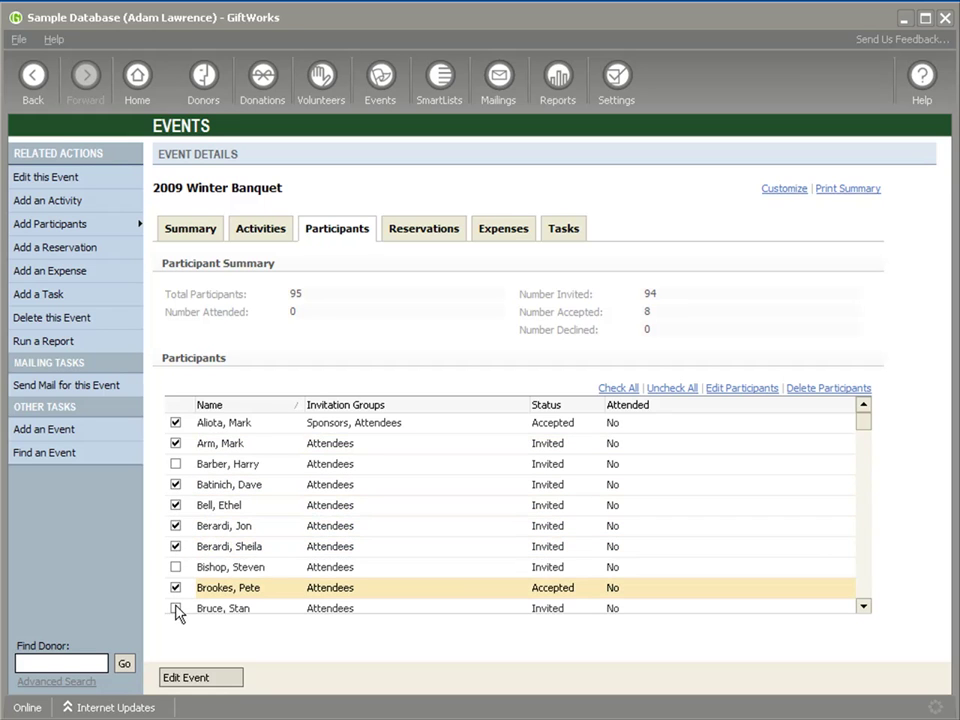
left_click(176, 610)
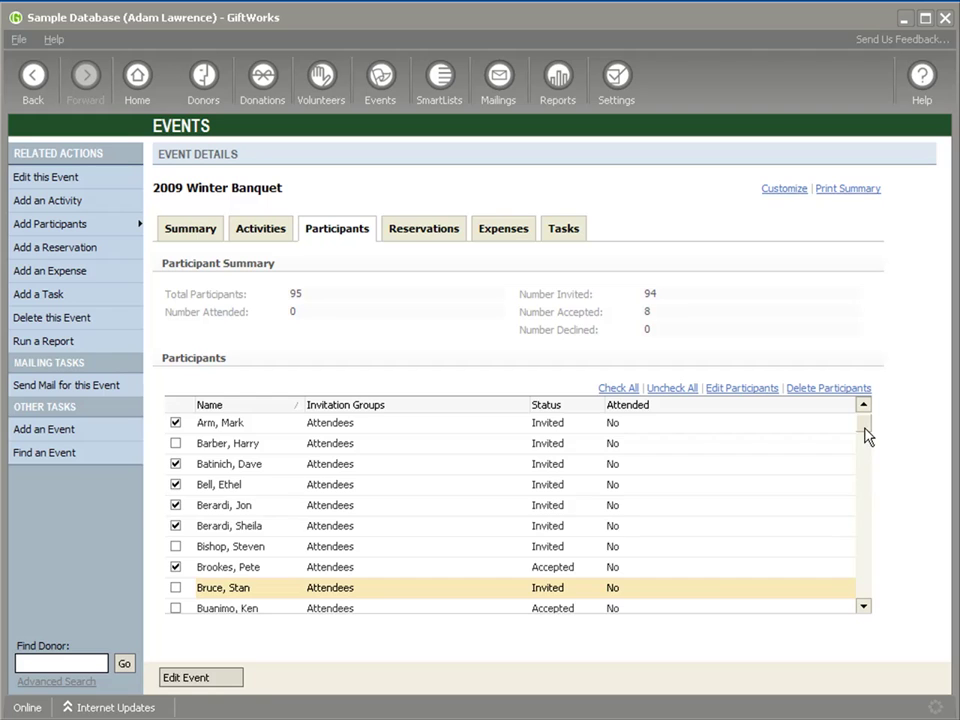
scroll(866, 436, "down", 3)
left_click(175, 505)
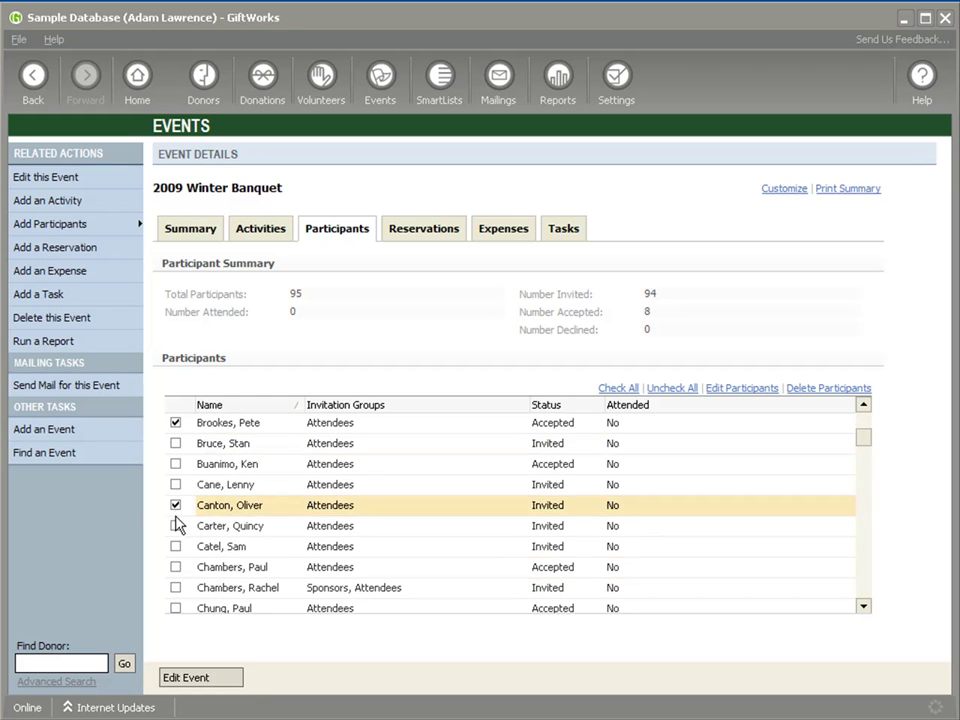
left_click(175, 525)
left_click(175, 567)
left_click(175, 587)
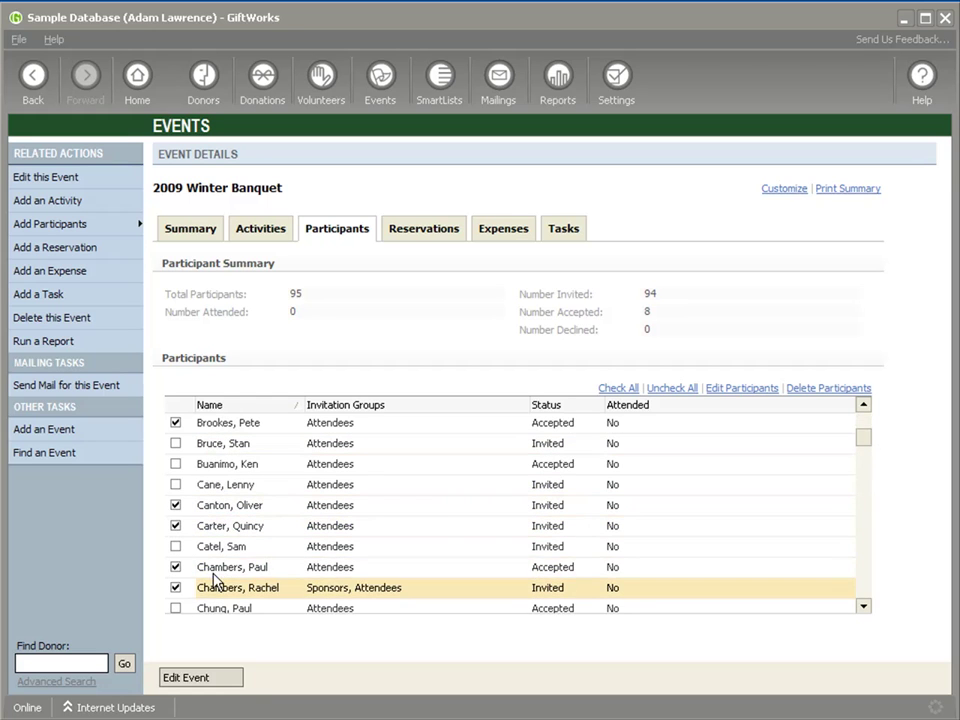
Set Attended to Yes for the checked participants, and check and uncheck all participants in the list
left_click(735, 390)
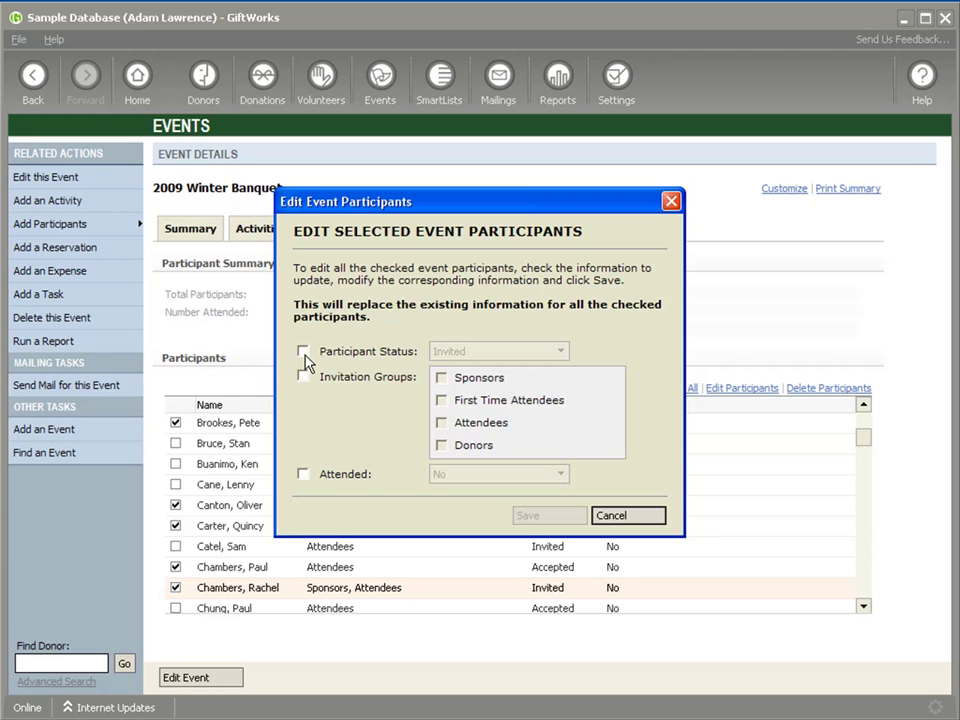
left_click(303, 474)
left_click(556, 482)
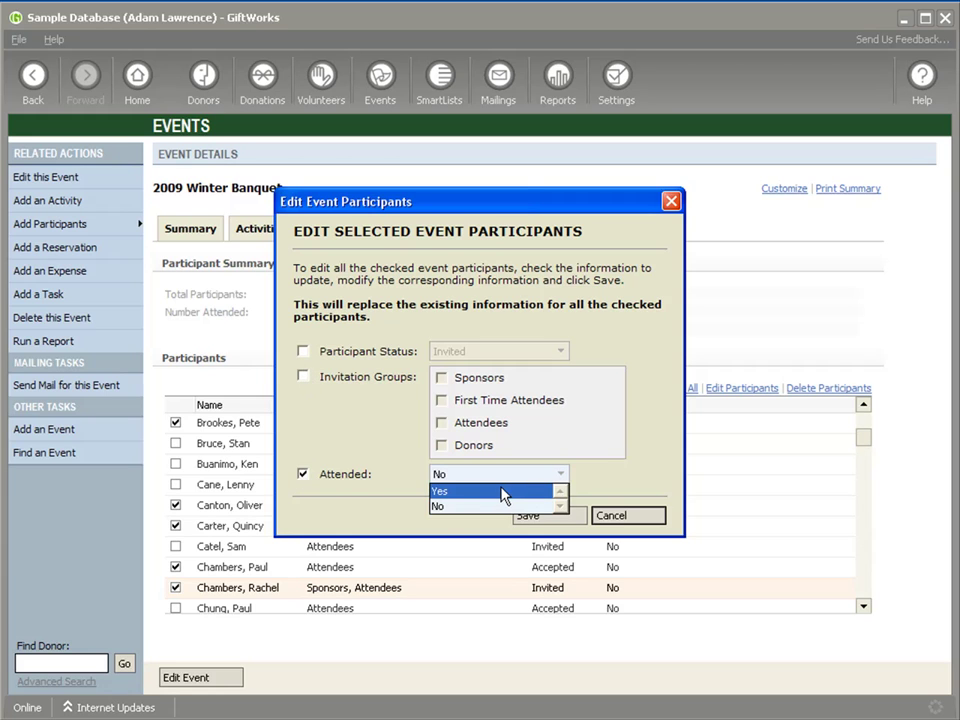
left_click(507, 493)
left_click(535, 520)
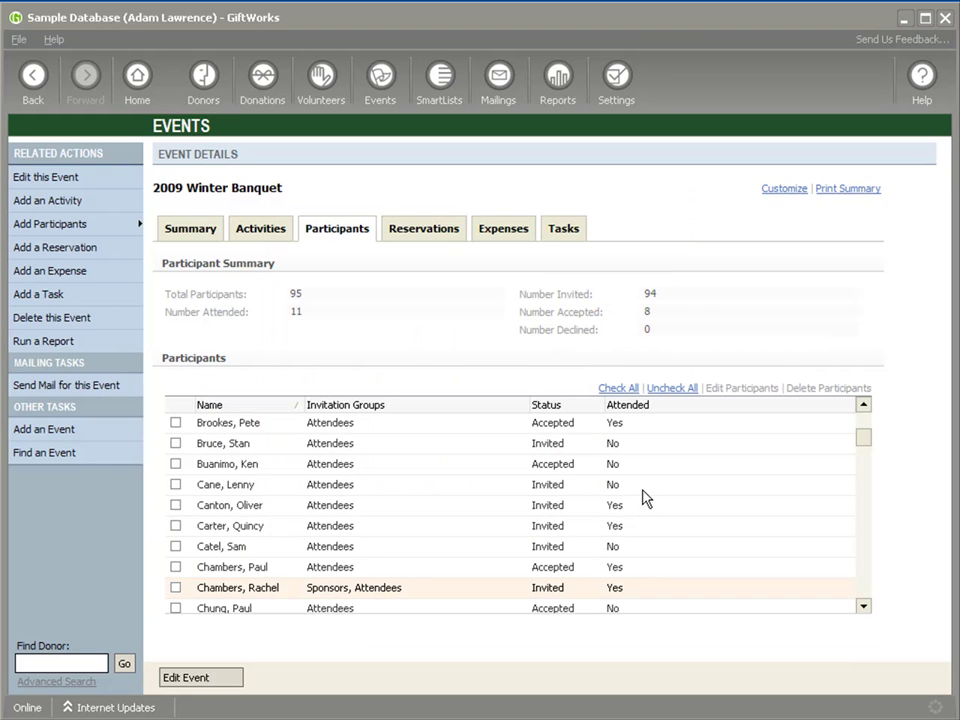
left_click(616, 397)
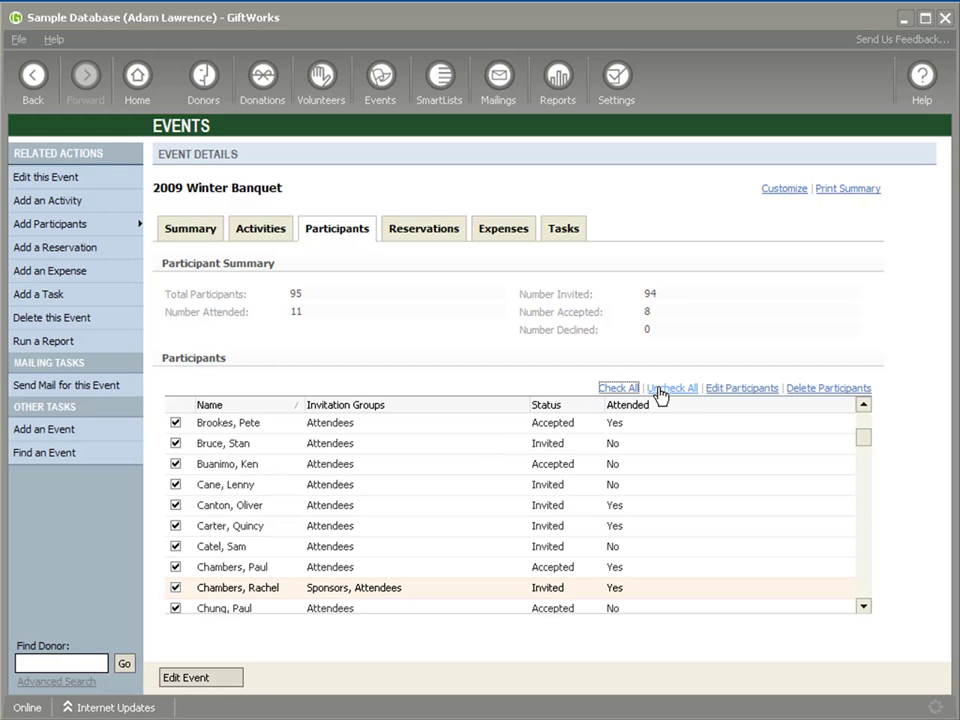
left_click(668, 392)
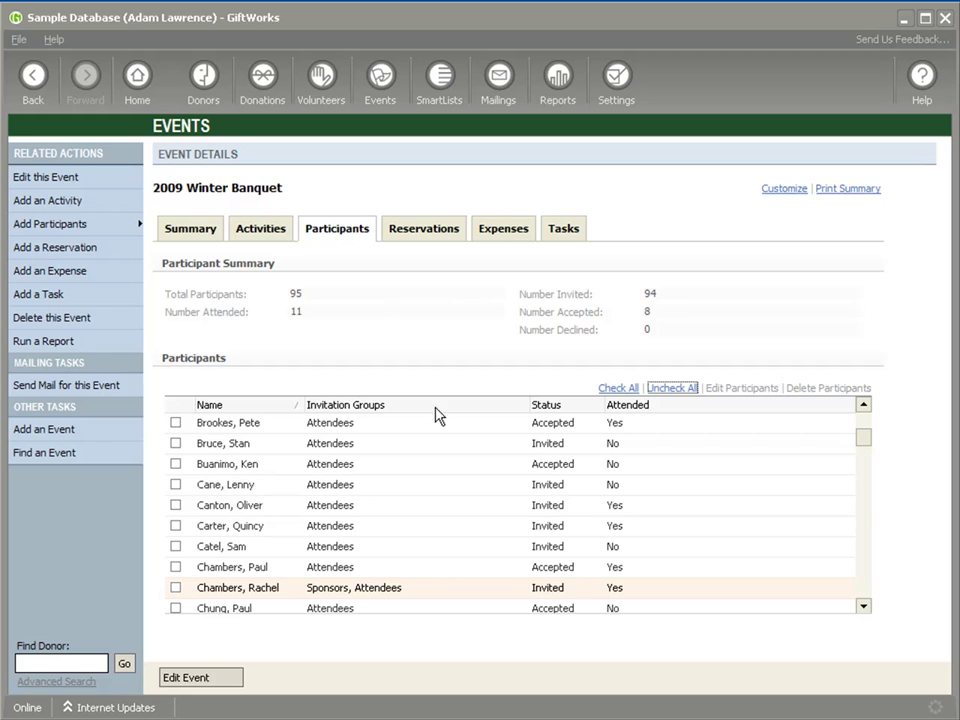
Edit the tenth participant in the list and set the participant status to Declined
right_click(212, 429)
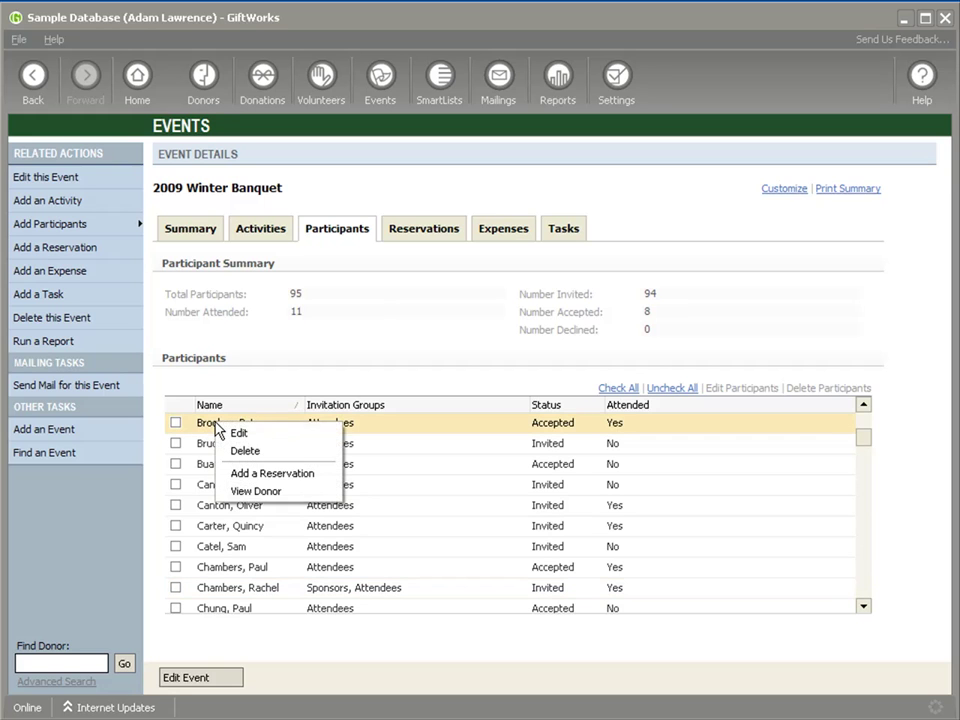
left_click(203, 446)
right_click(201, 446)
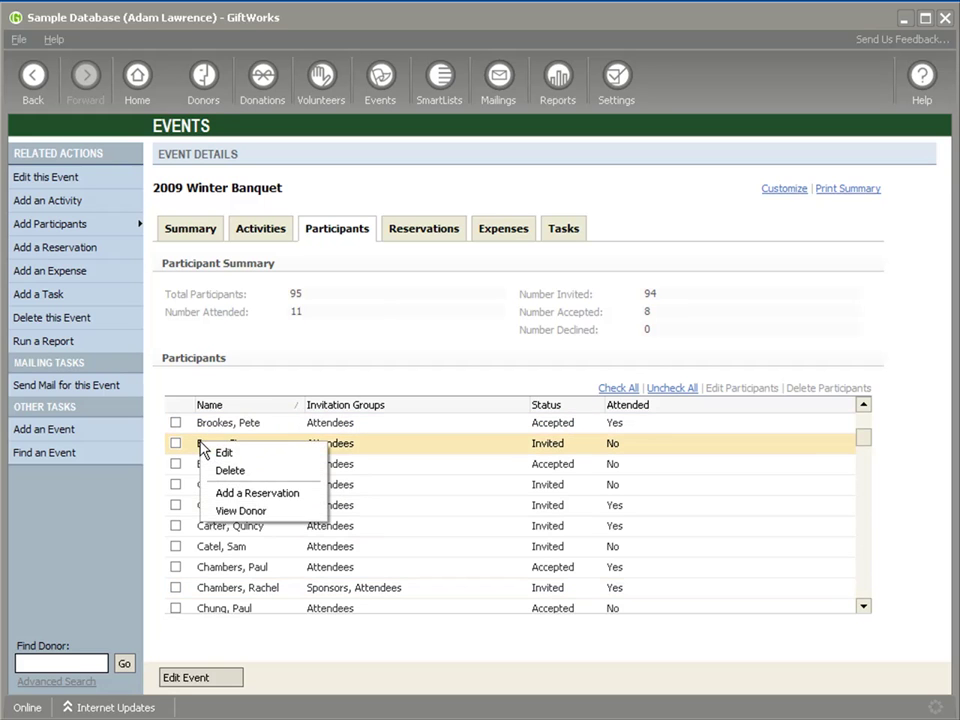
left_click(222, 452)
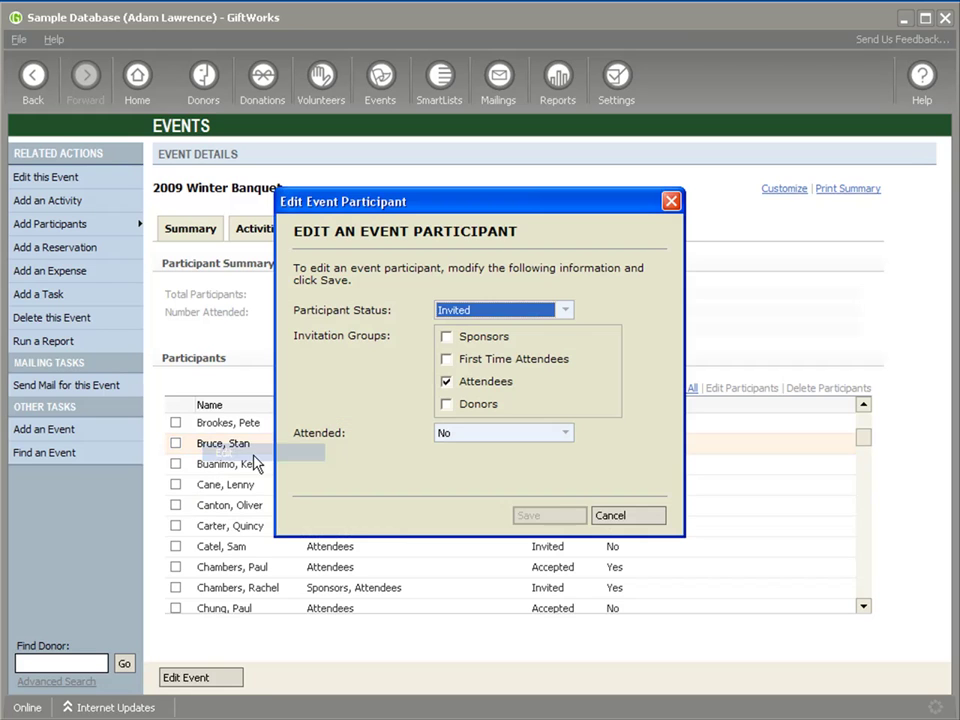
left_click(560, 318)
left_click(506, 358)
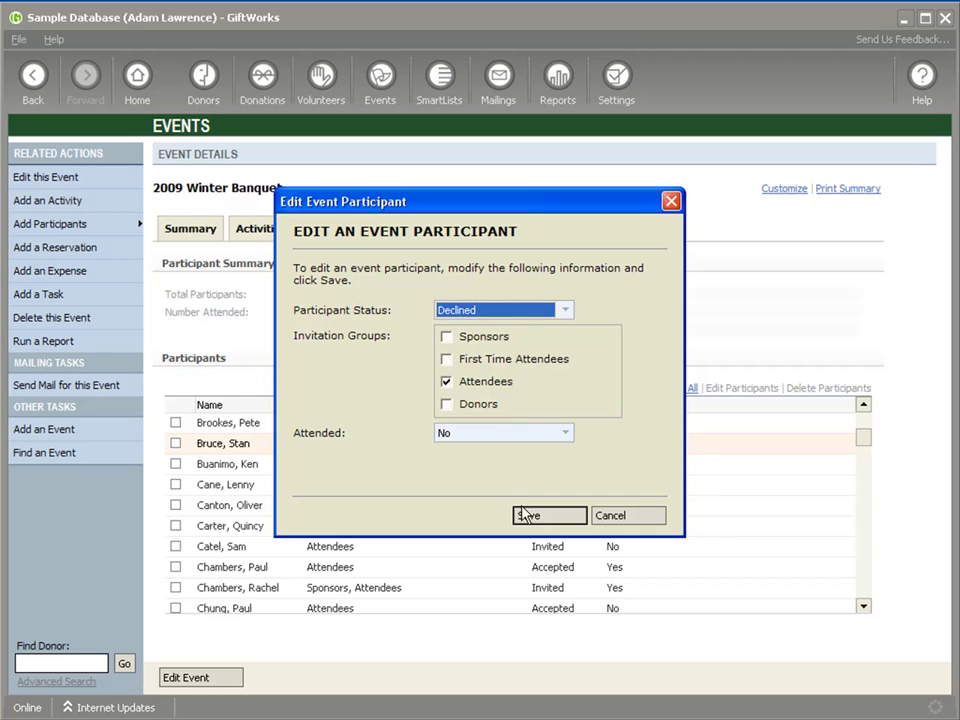
left_click(526, 515)
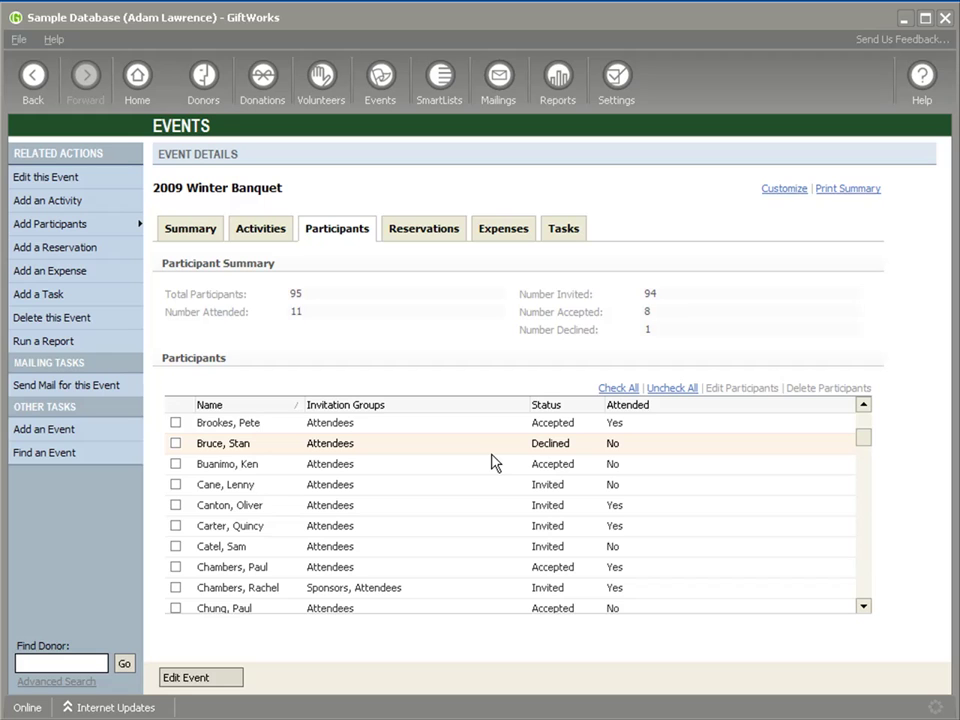
Start a mailing for the 2009 Winter Banquet to donors with reservations that include a sponsorship activity
left_click(105, 388)
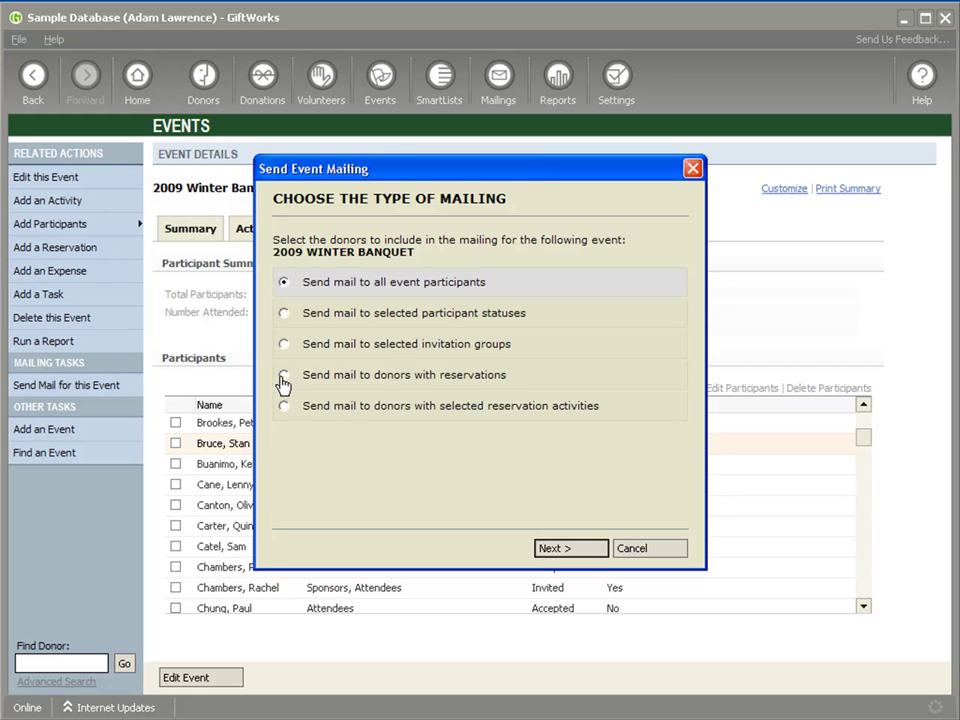
left_click(284, 376)
left_click(324, 409)
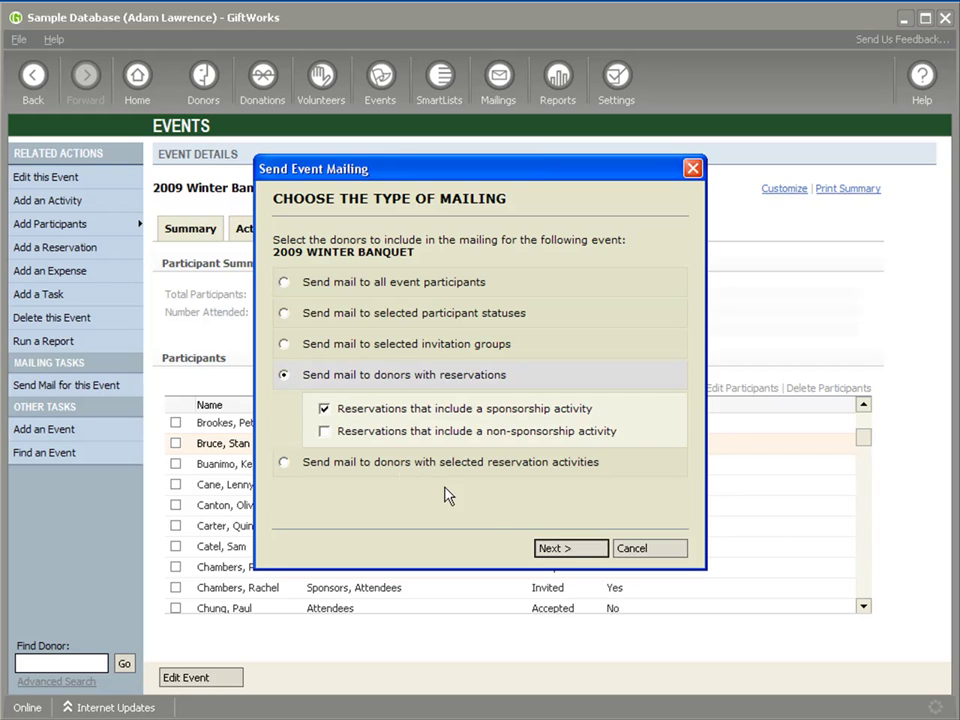
left_click(560, 550)
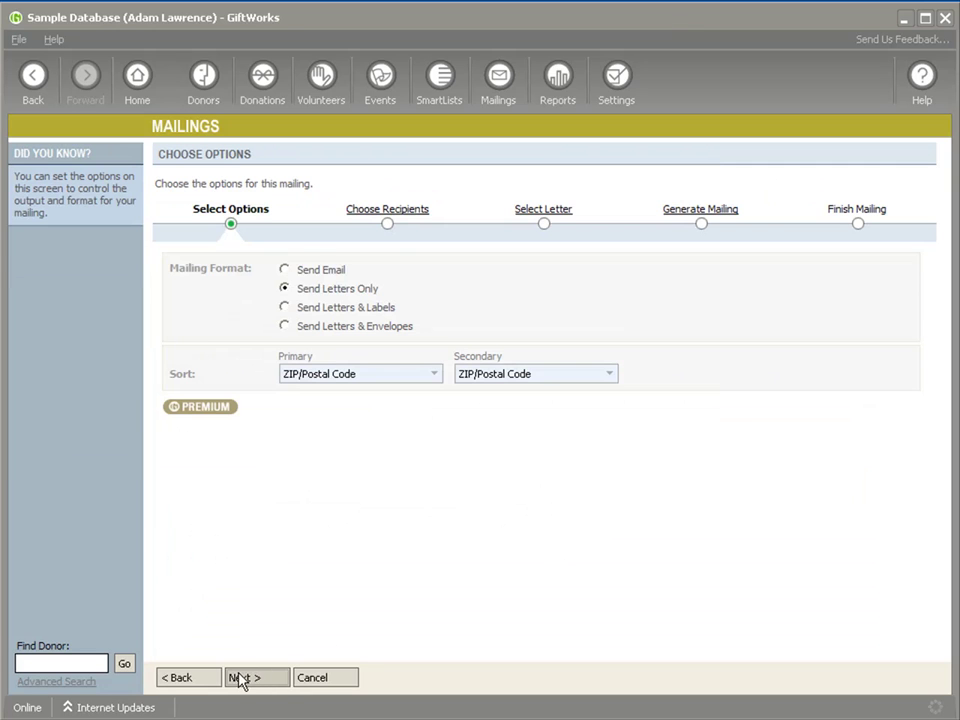
Keep the letters-only format and all recipients, and choose the "2009 Winter Banquet - Sponsorship Thank-You Letter"
left_click(255, 678)
left_click(250, 677)
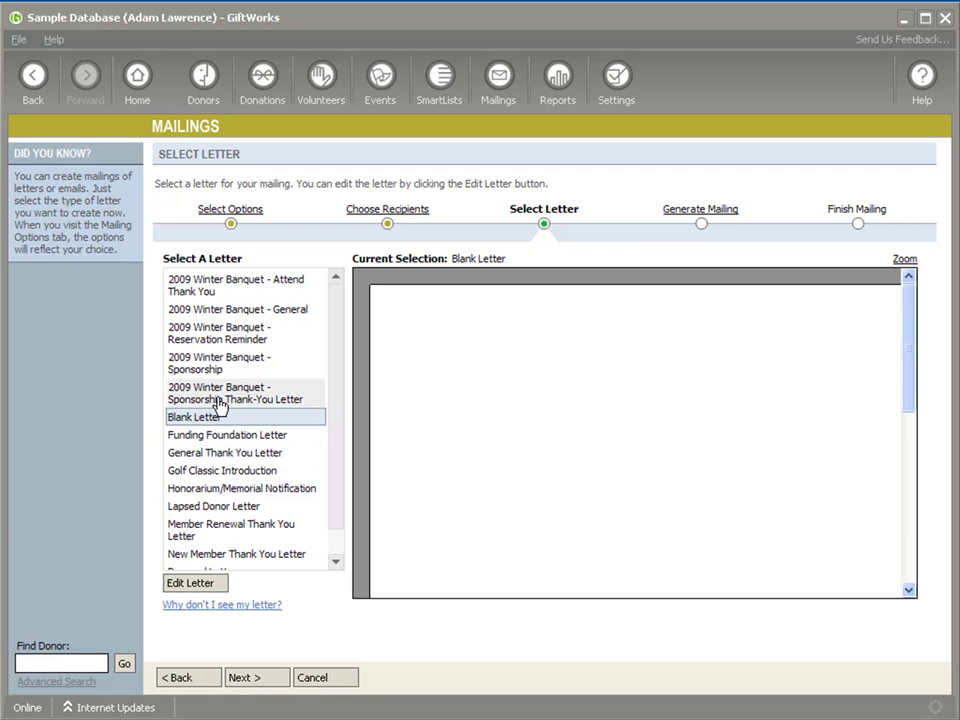
left_click(218, 396)
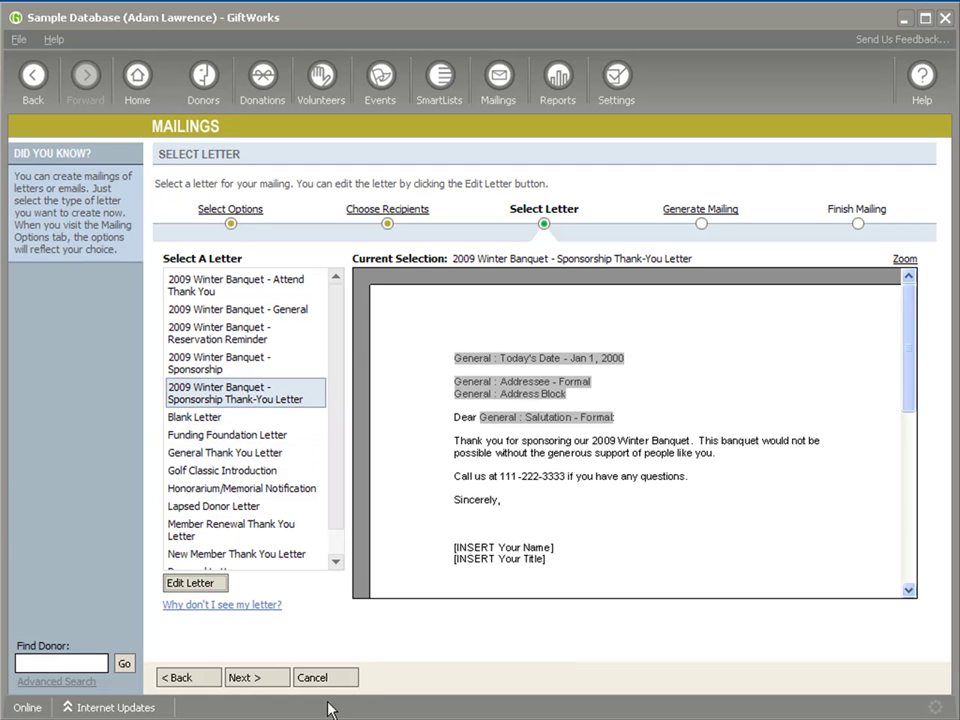
Preview the merged sponsorship thank-you letters, and leave the mailing without generating it to go to the SmartLists area
left_click(257, 683)
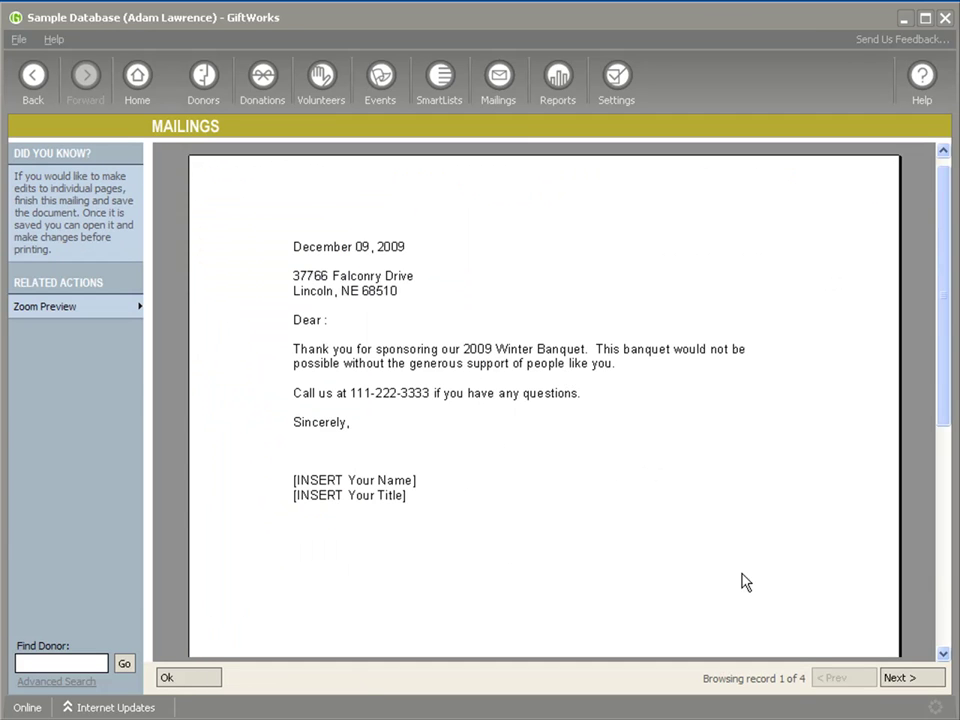
left_click(187, 677)
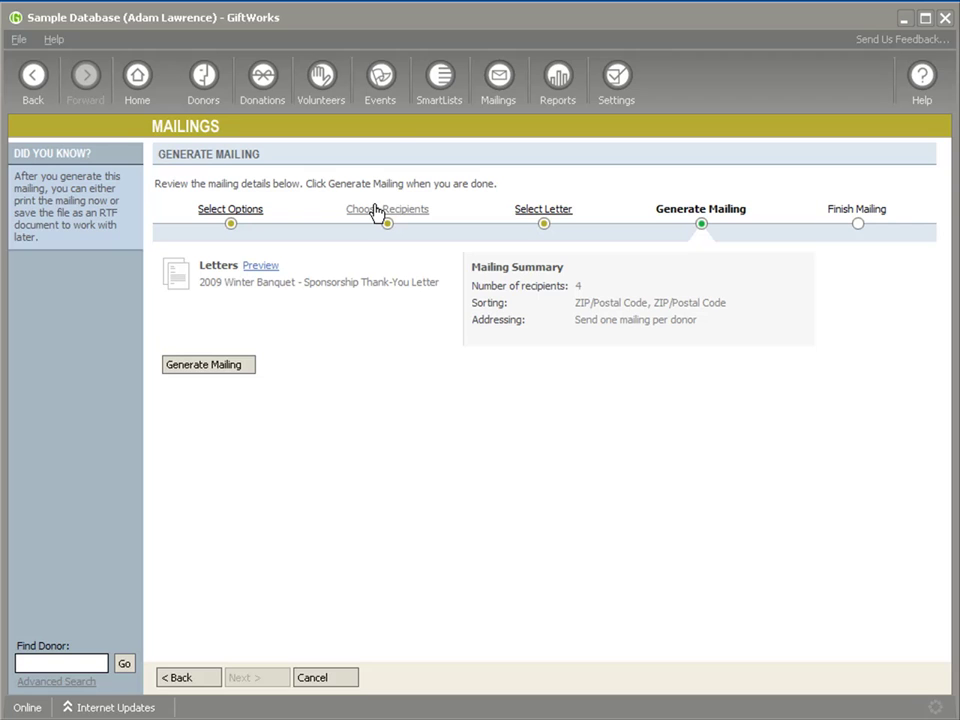
left_click(441, 100)
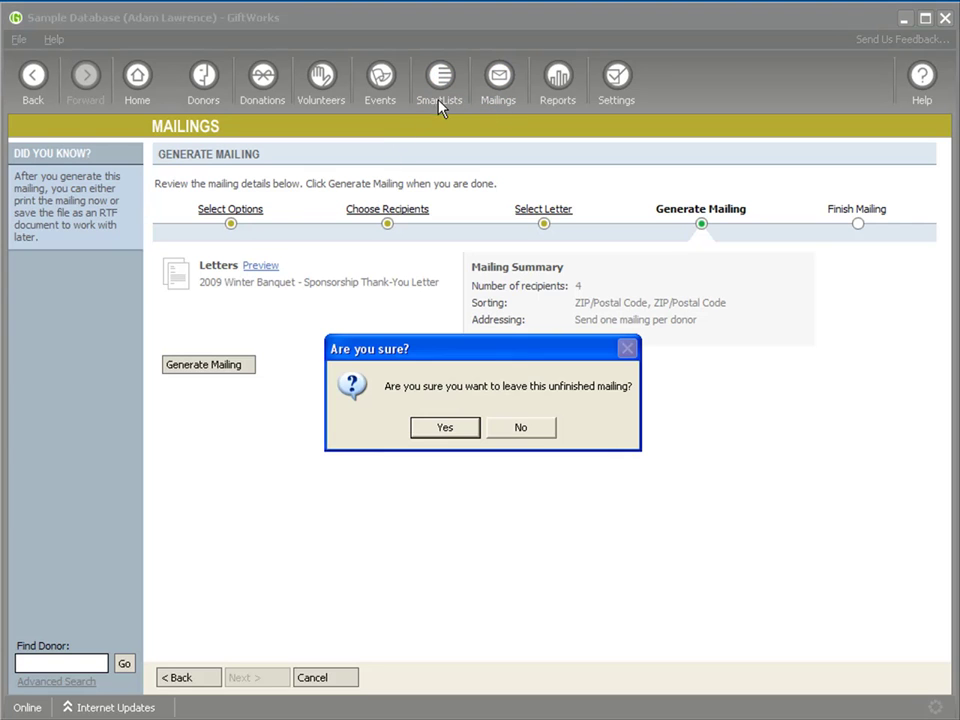
left_click(444, 428)
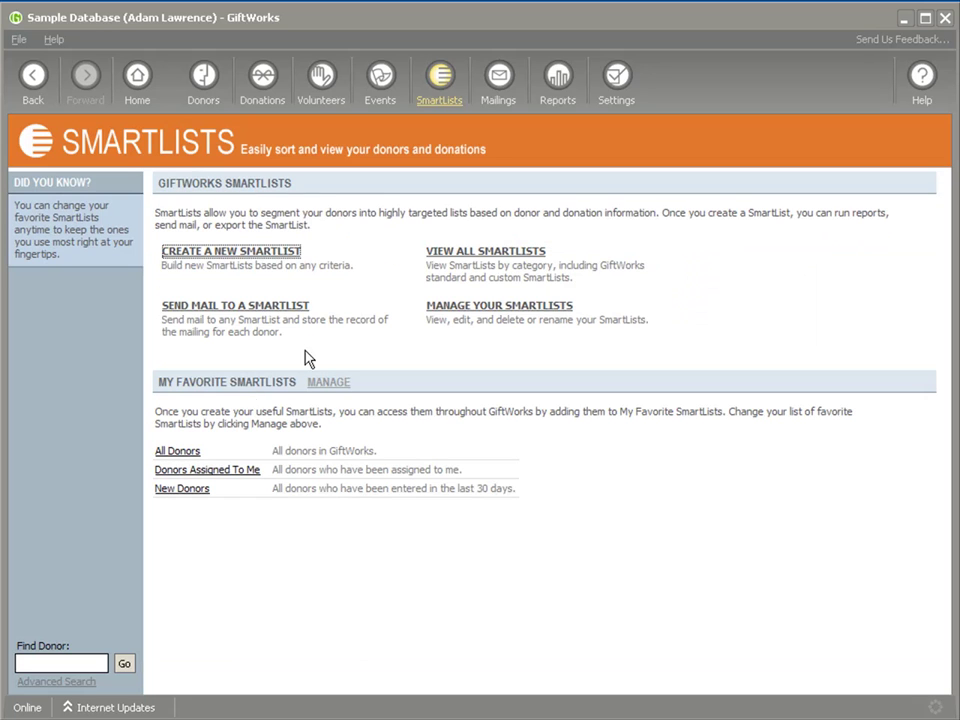
Create a donor SmartList with the Events Activity criterion Event Attended Name set to 2009 Winter Banquet
left_click(258, 253)
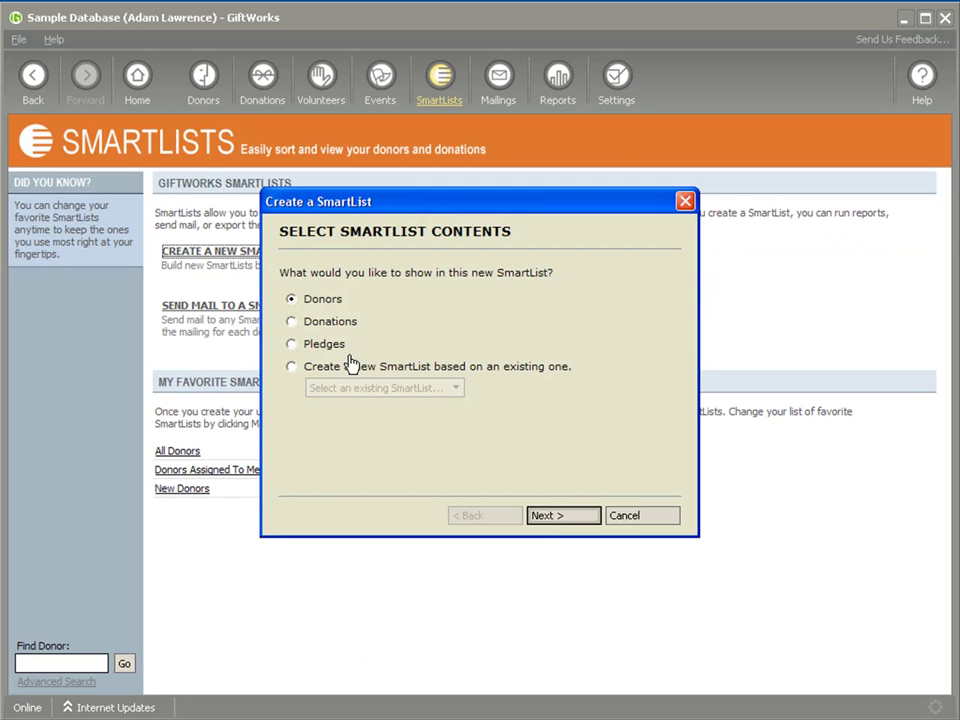
left_click(551, 518)
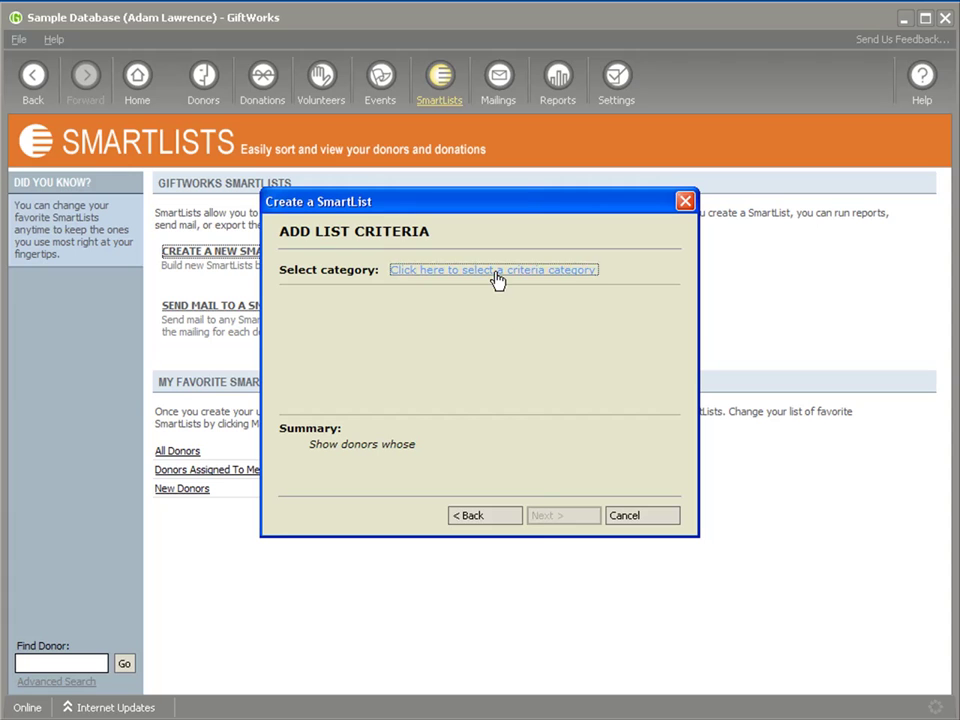
left_click(497, 271)
mouse_move(516, 532)
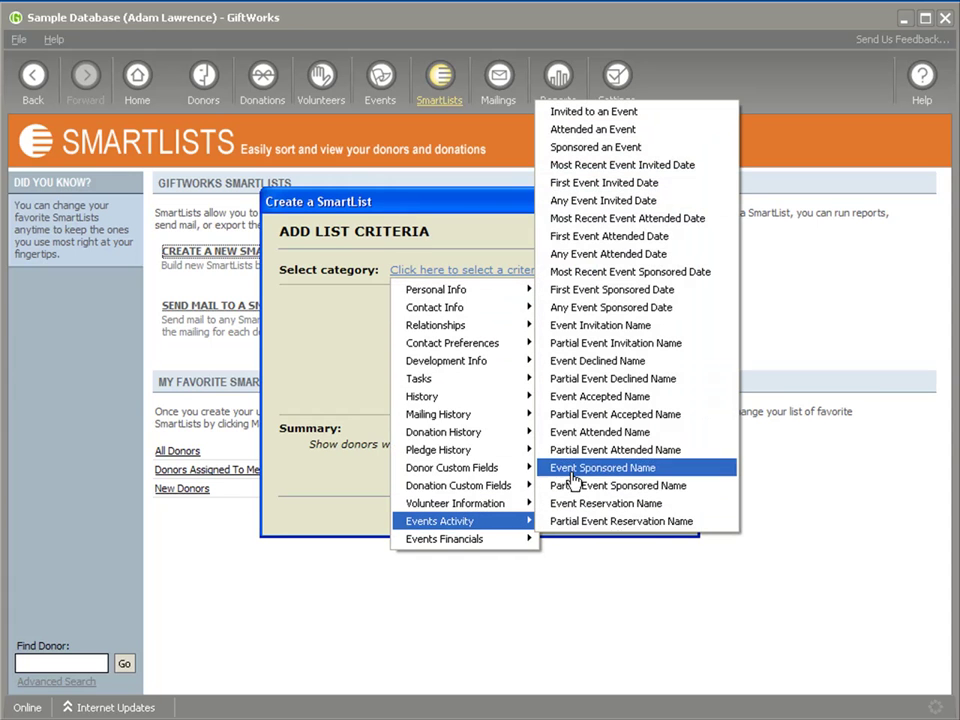
left_click(583, 433)
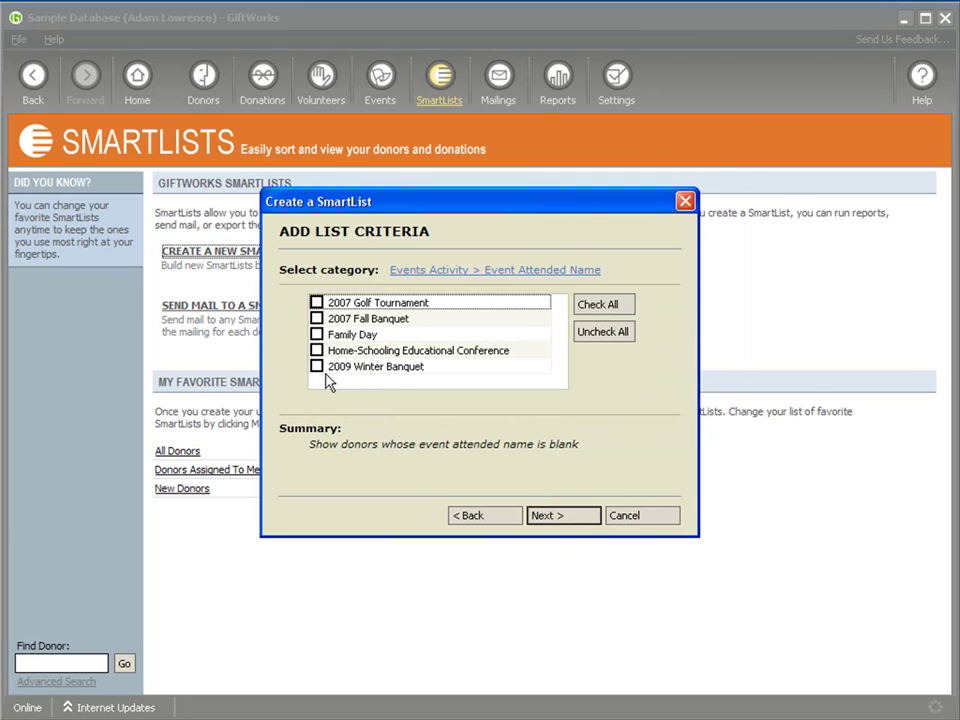
left_click(318, 368)
left_click(550, 516)
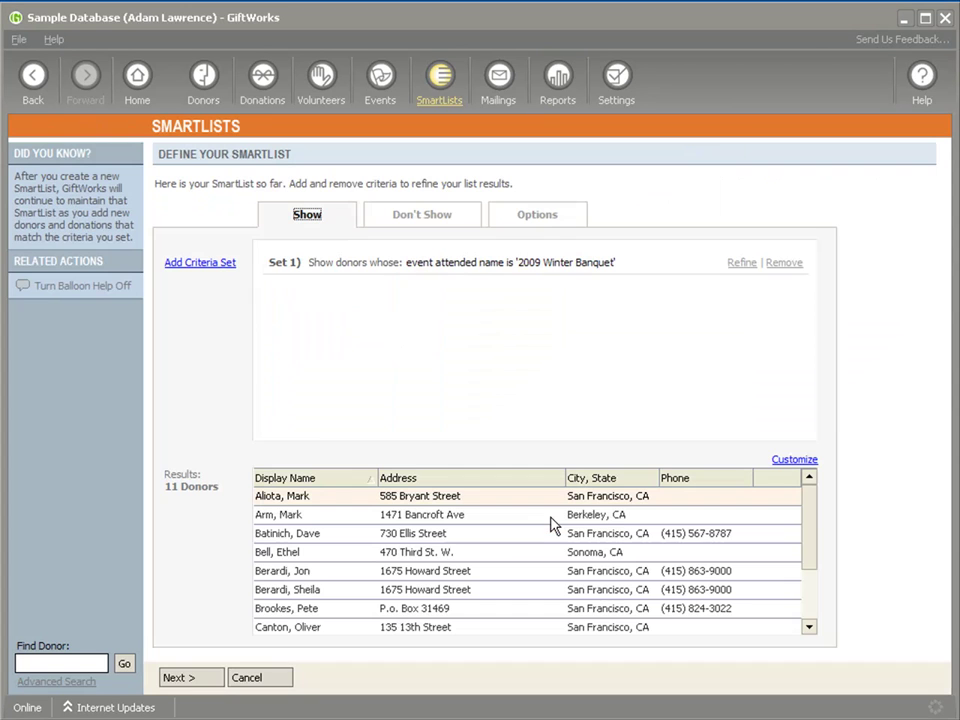
Name the new SmartList "Attended 2009 Banquet" and save it
left_click(203, 681)
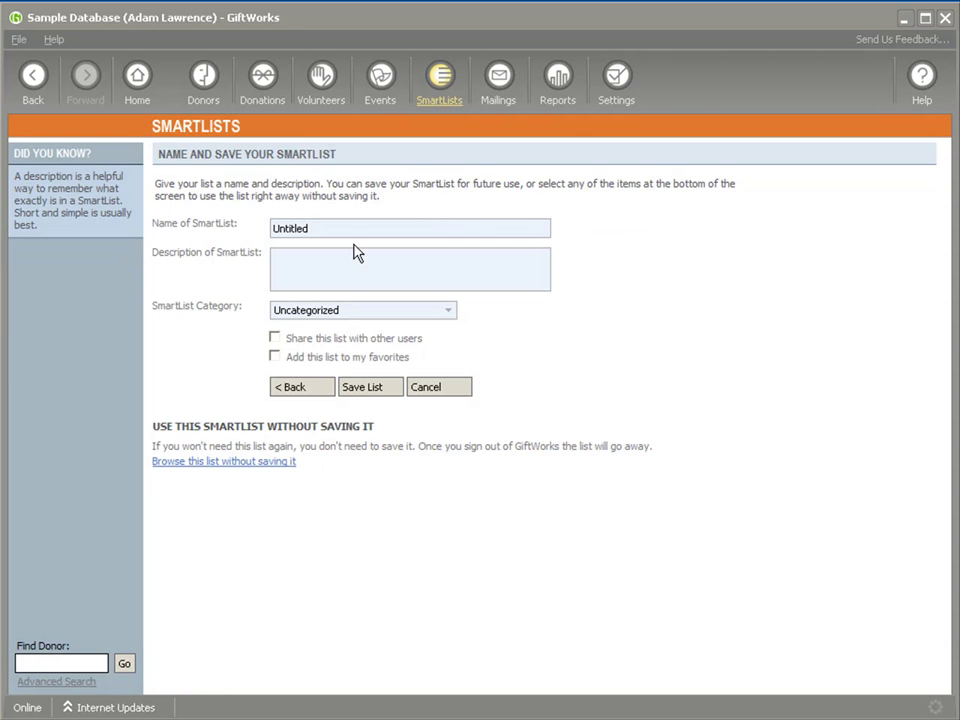
left_click_drag(336, 227, 265, 229)
type("Attended 2009 Banquet")
left_click(350, 388)
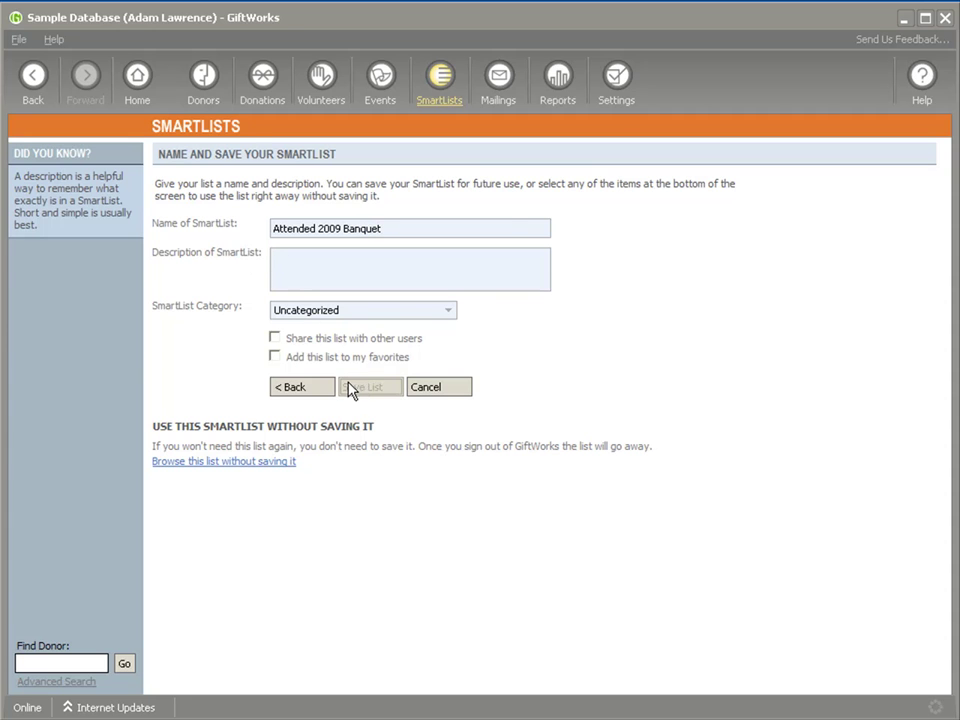
Start a letters-only mailing to all donors in the saved SmartList, using the "2009 Winter Banquet - Attend Thank You" letter
left_click(134, 272)
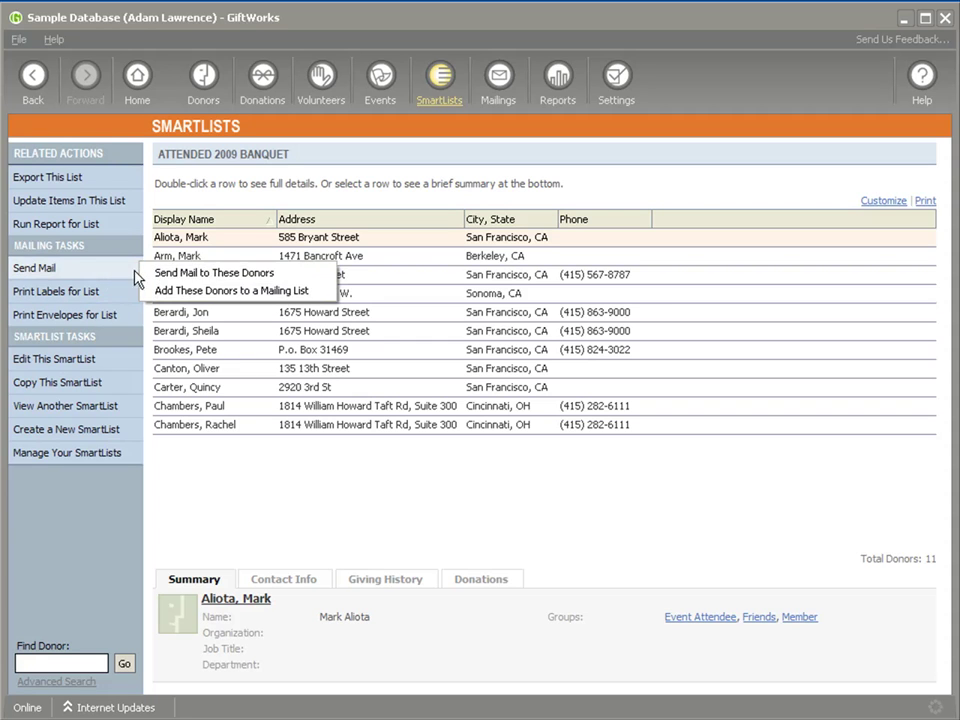
left_click(160, 279)
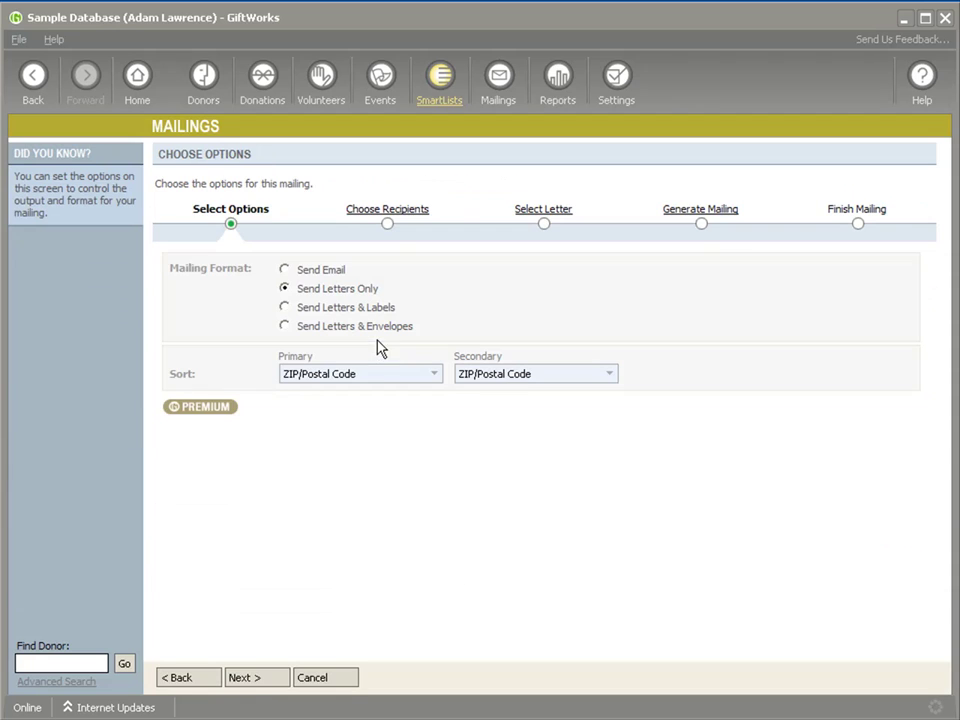
left_click(263, 680)
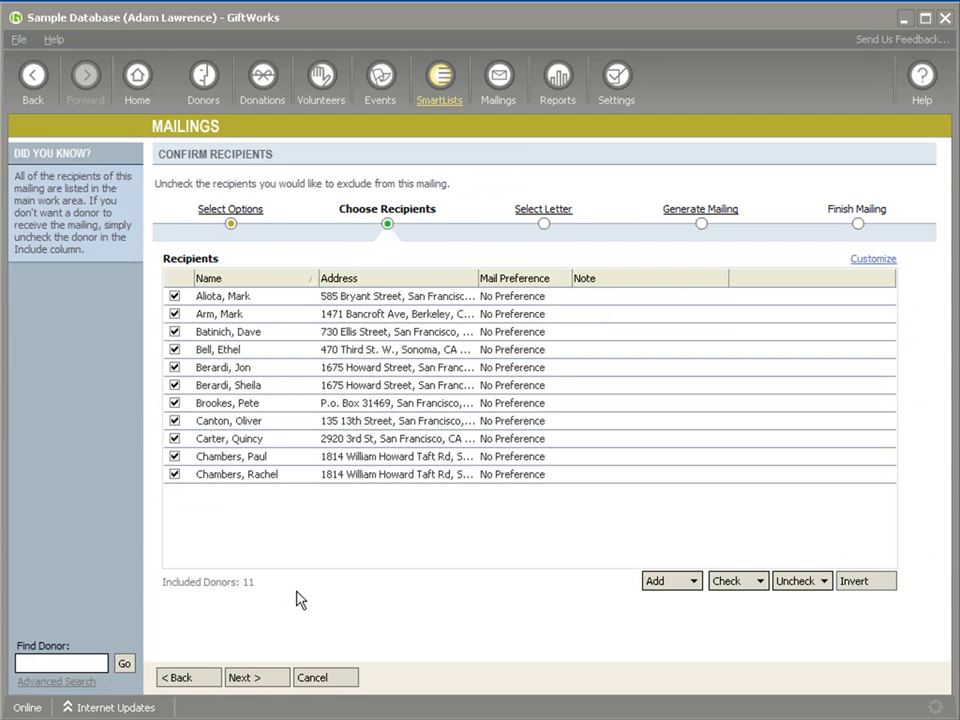
left_click(263, 680)
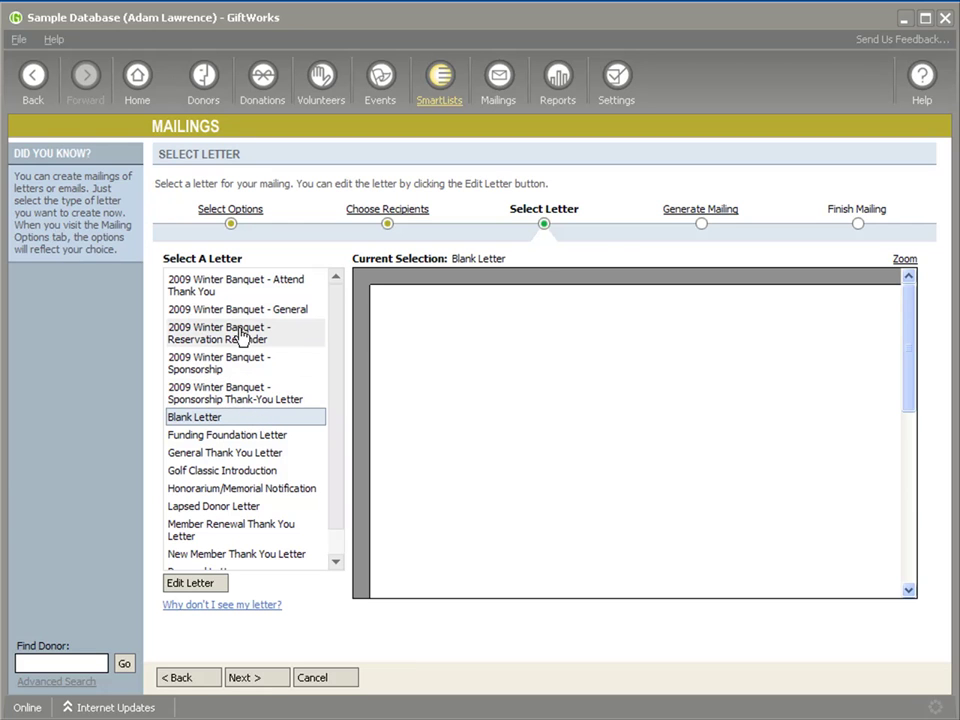
left_click(210, 289)
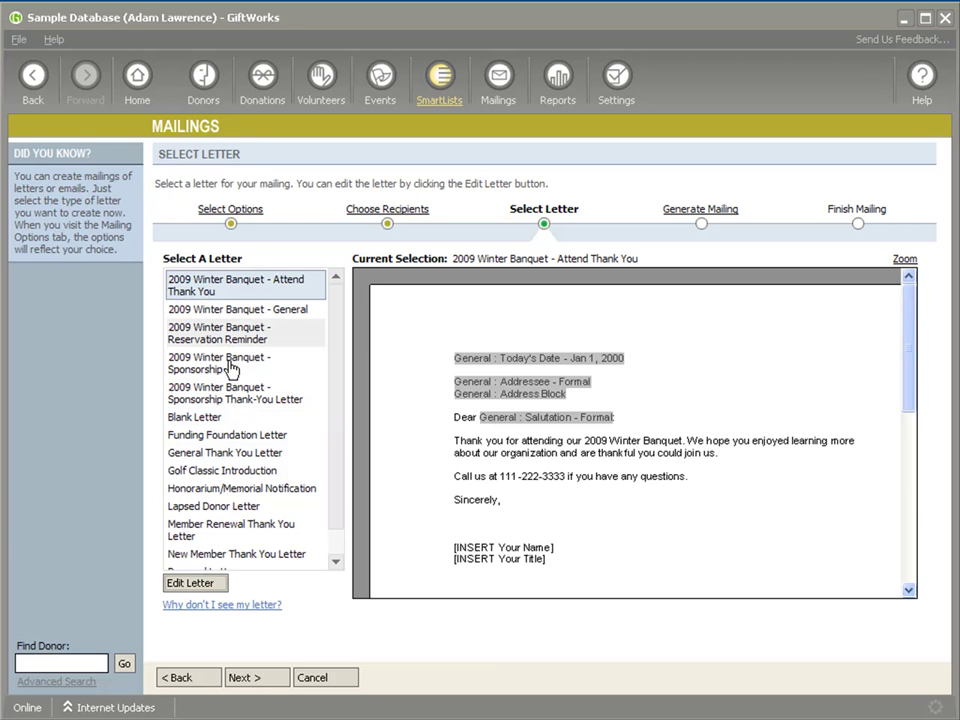
Preview the merged attendee thank-you letter, and return to the mailing details
left_click(263, 681)
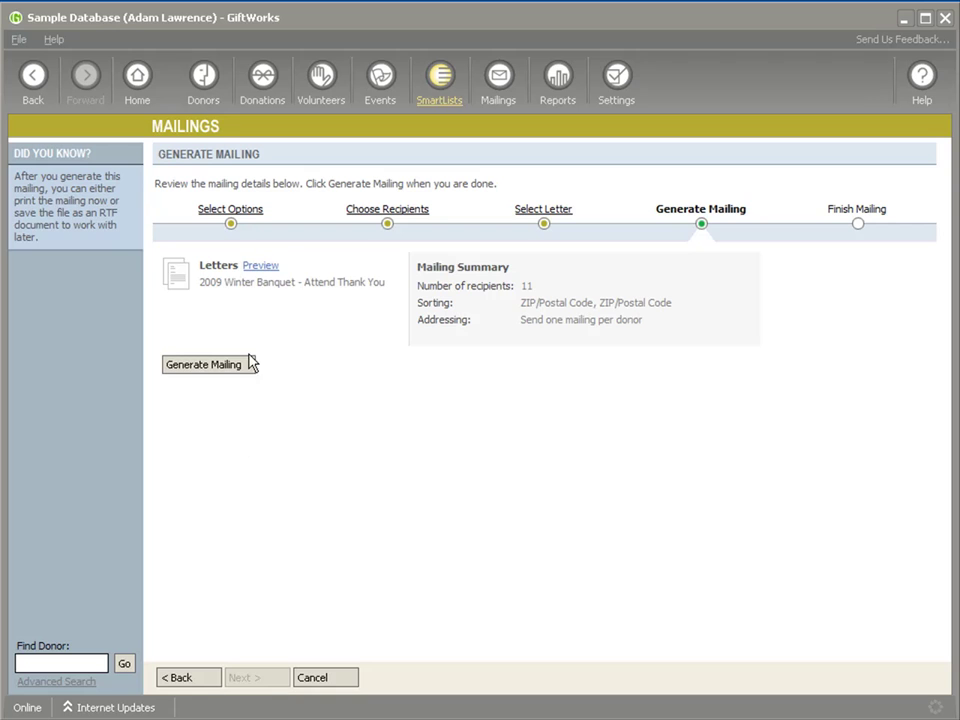
left_click(262, 267)
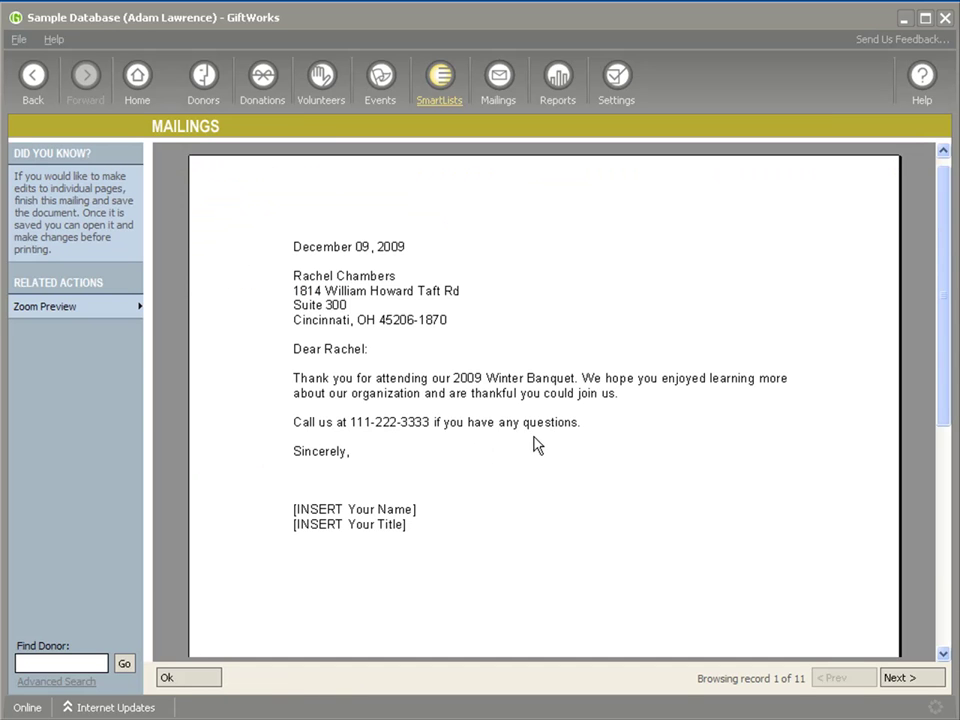
left_click(197, 680)
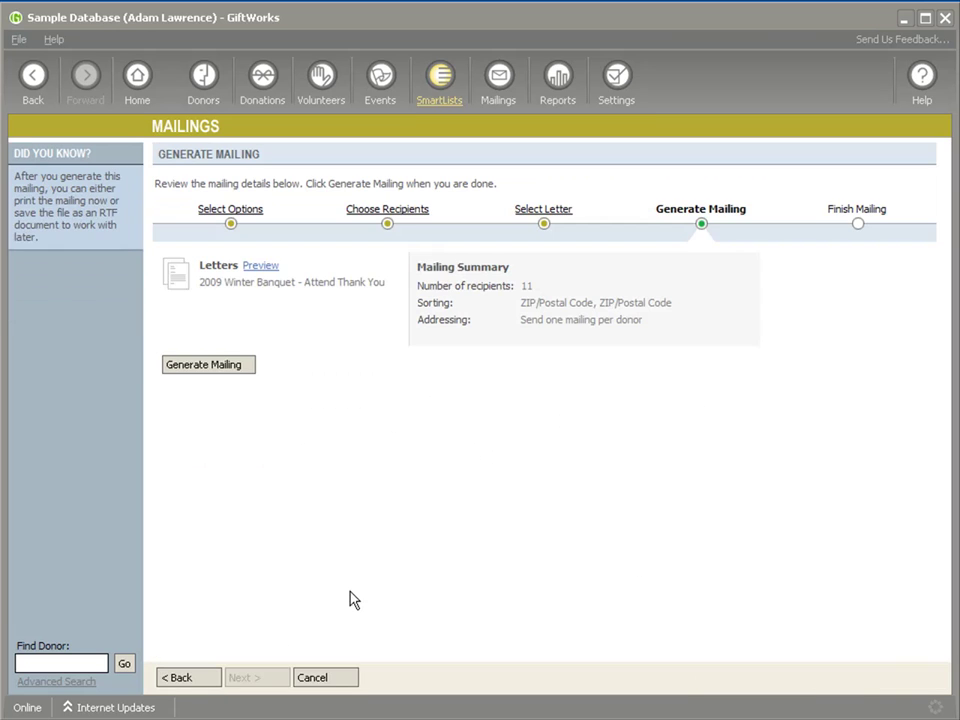
Leave the unfinished mailing and open the summary of the 2009 Winter Banquet event
left_click(381, 102)
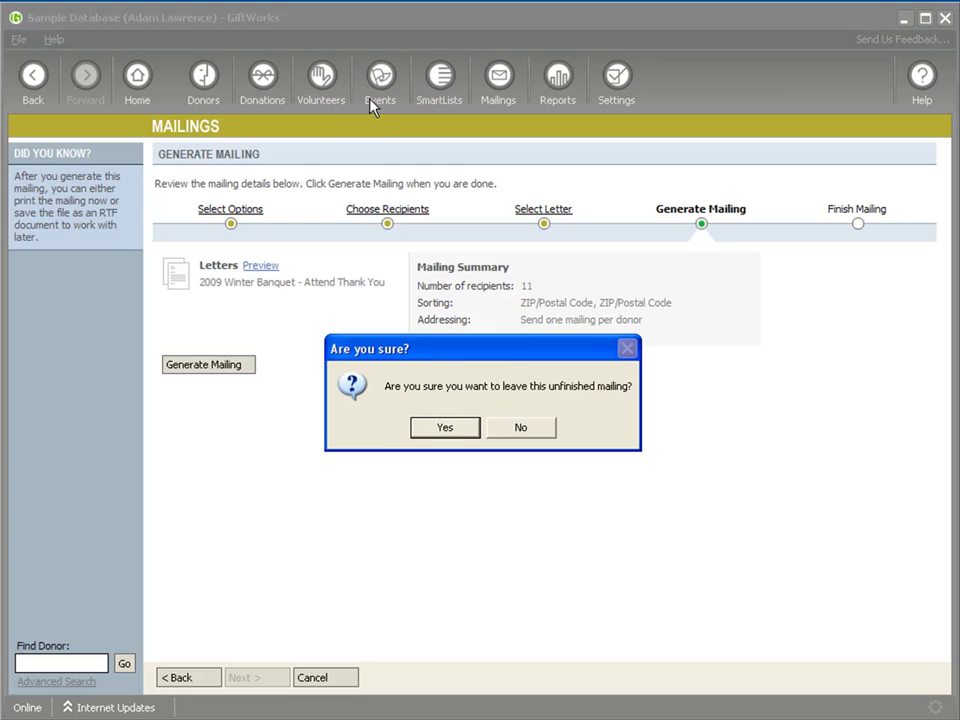
left_click(442, 424)
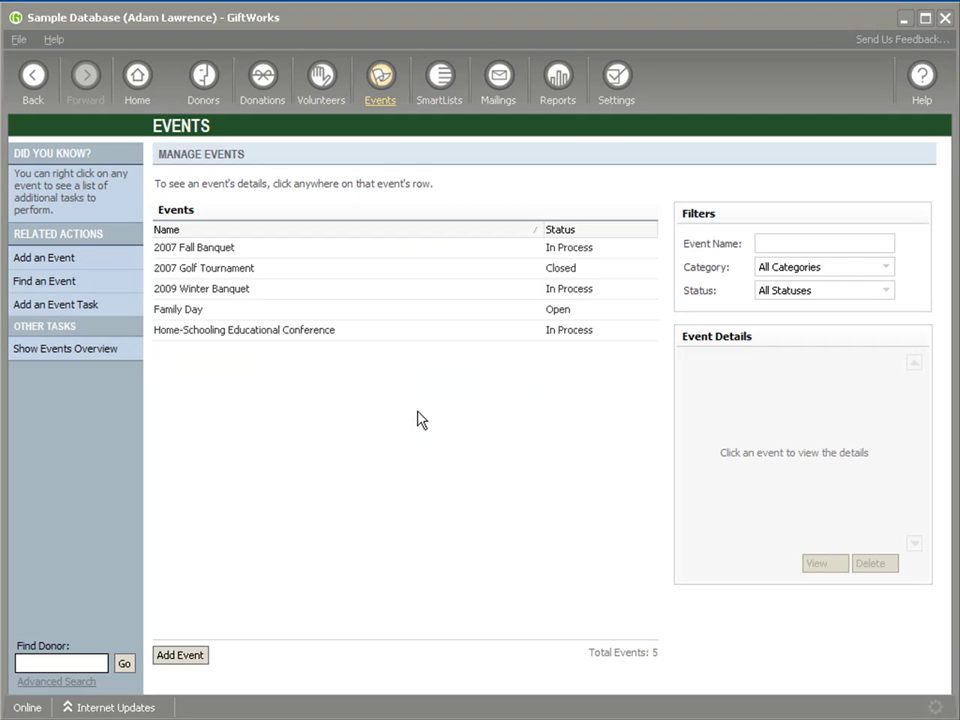
left_click(203, 292)
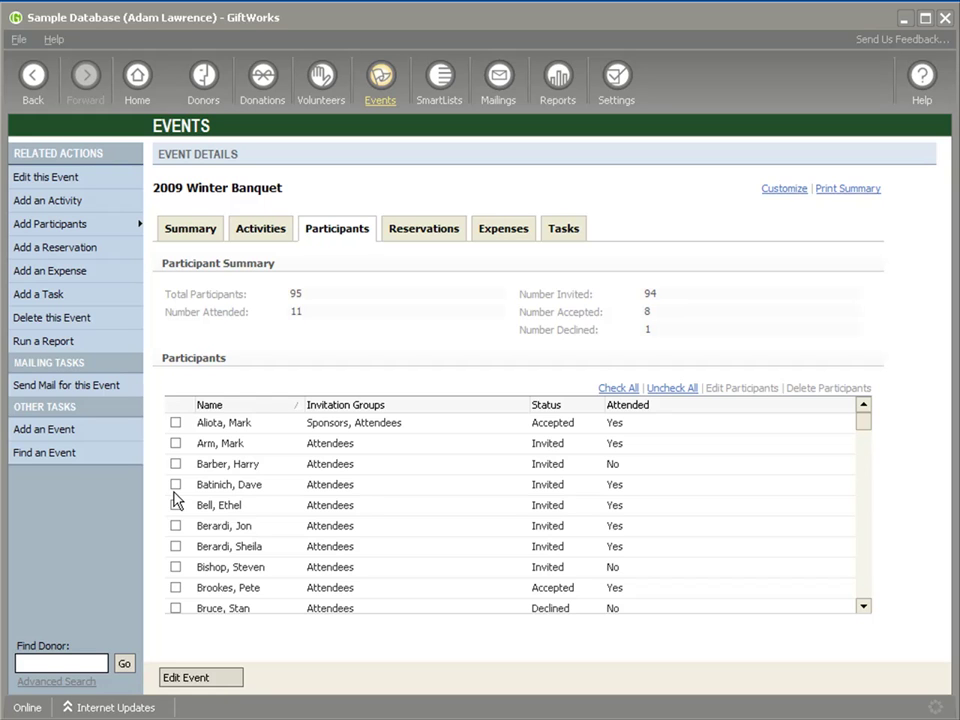
left_click(181, 232)
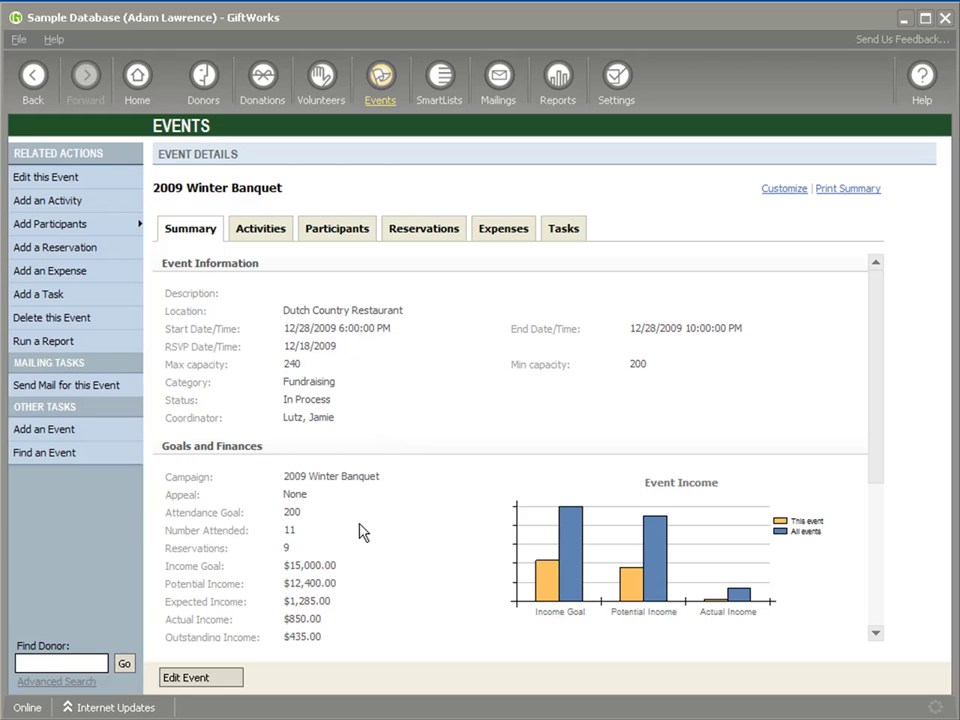